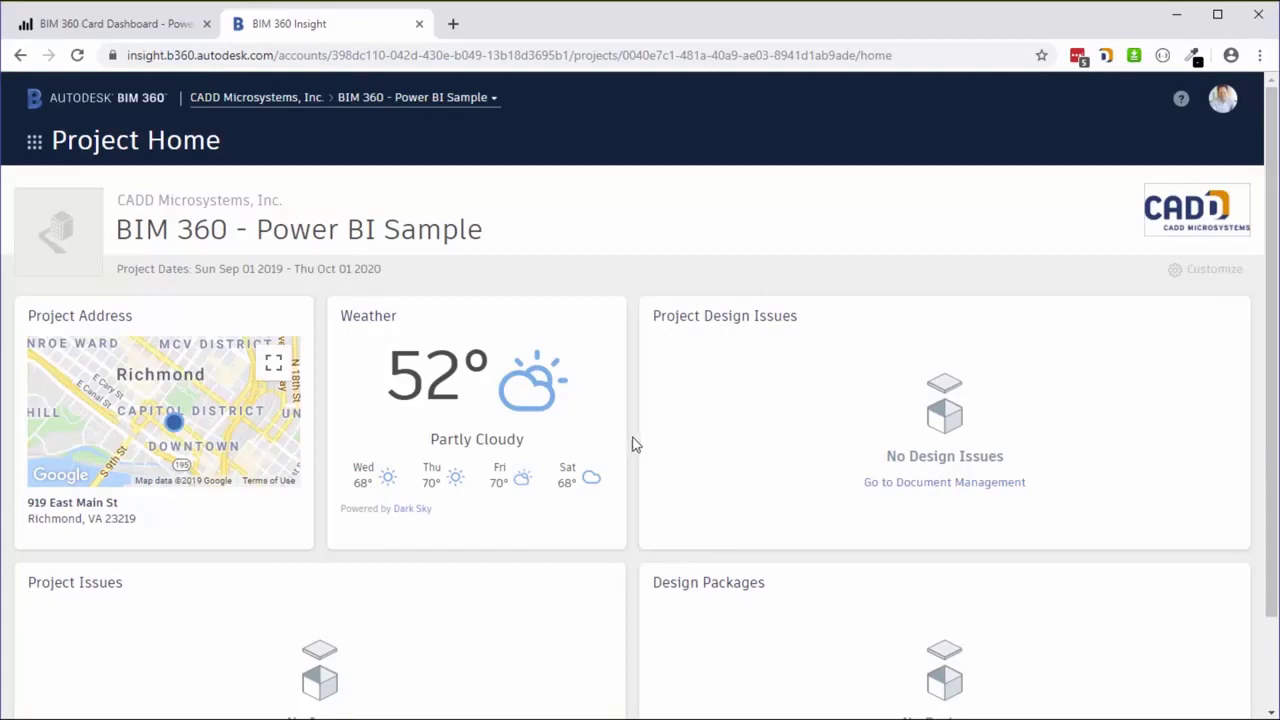
Look over the BIM 360 project home dashboard and switch to the BIM 360 Card Dashboard report in Power BI Desktop
scroll(640, 444, down, 2)
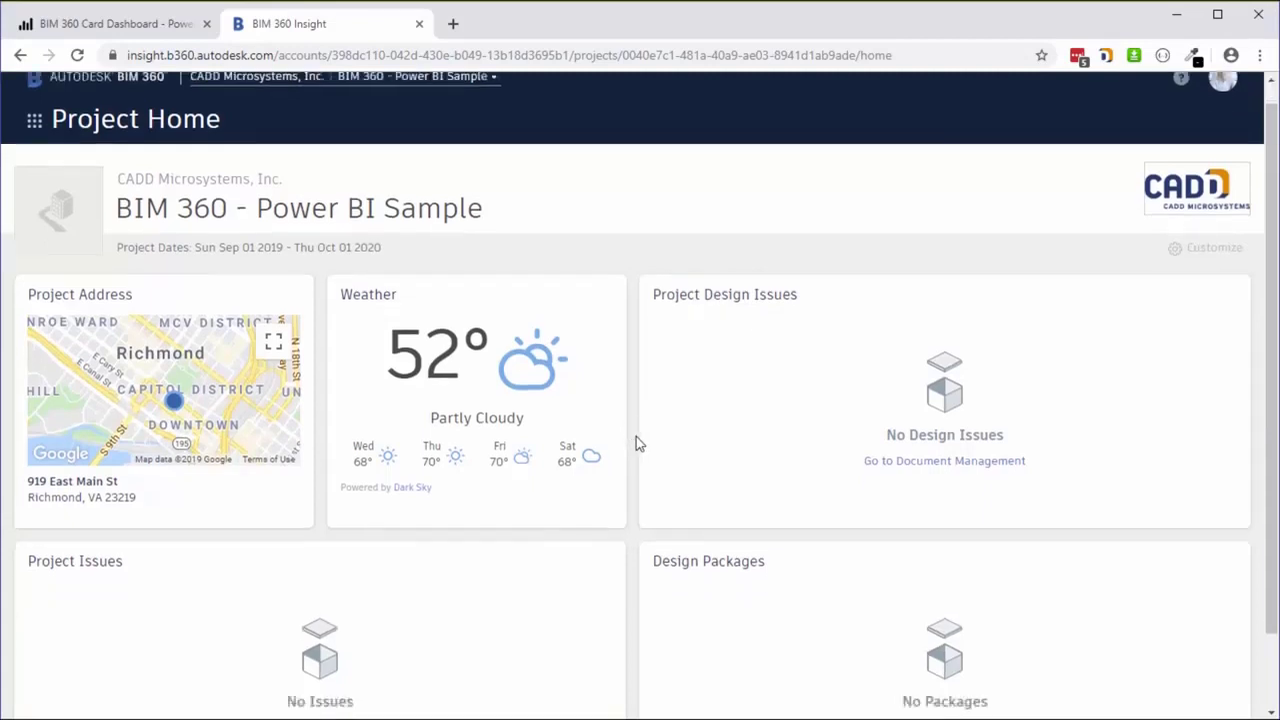
scroll(636, 445, up, 2)
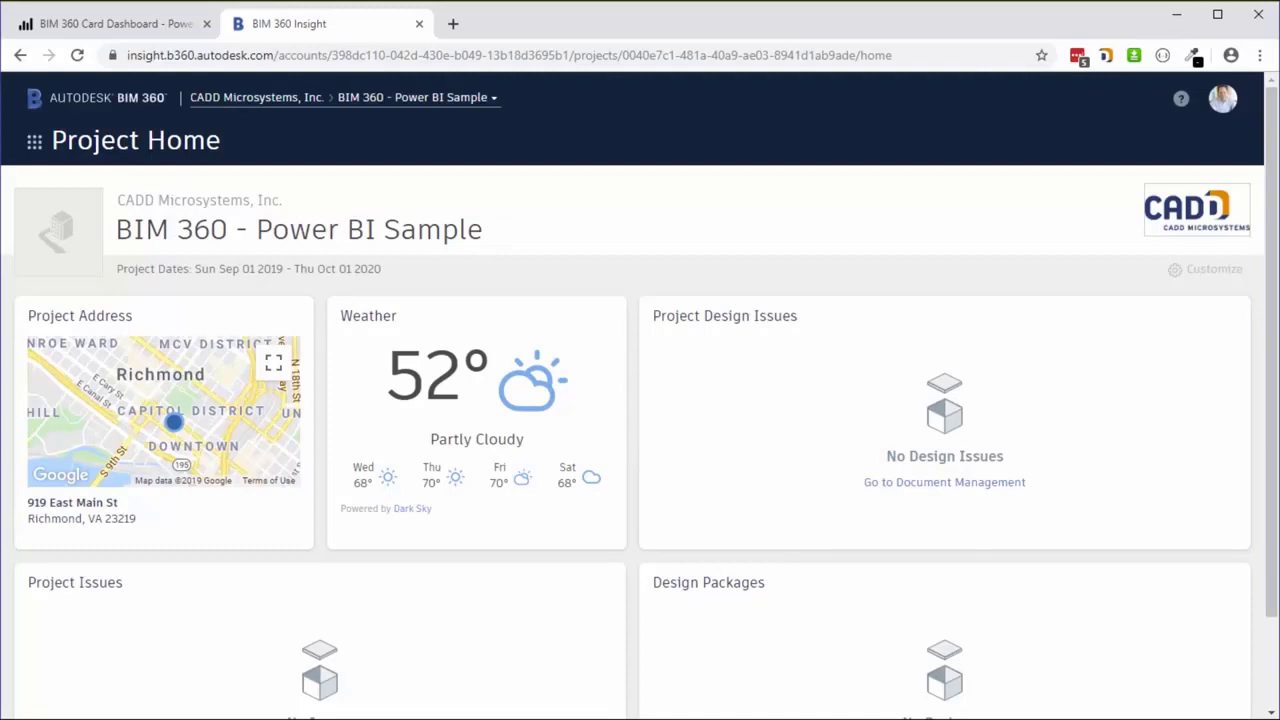
key(alt+Tab)
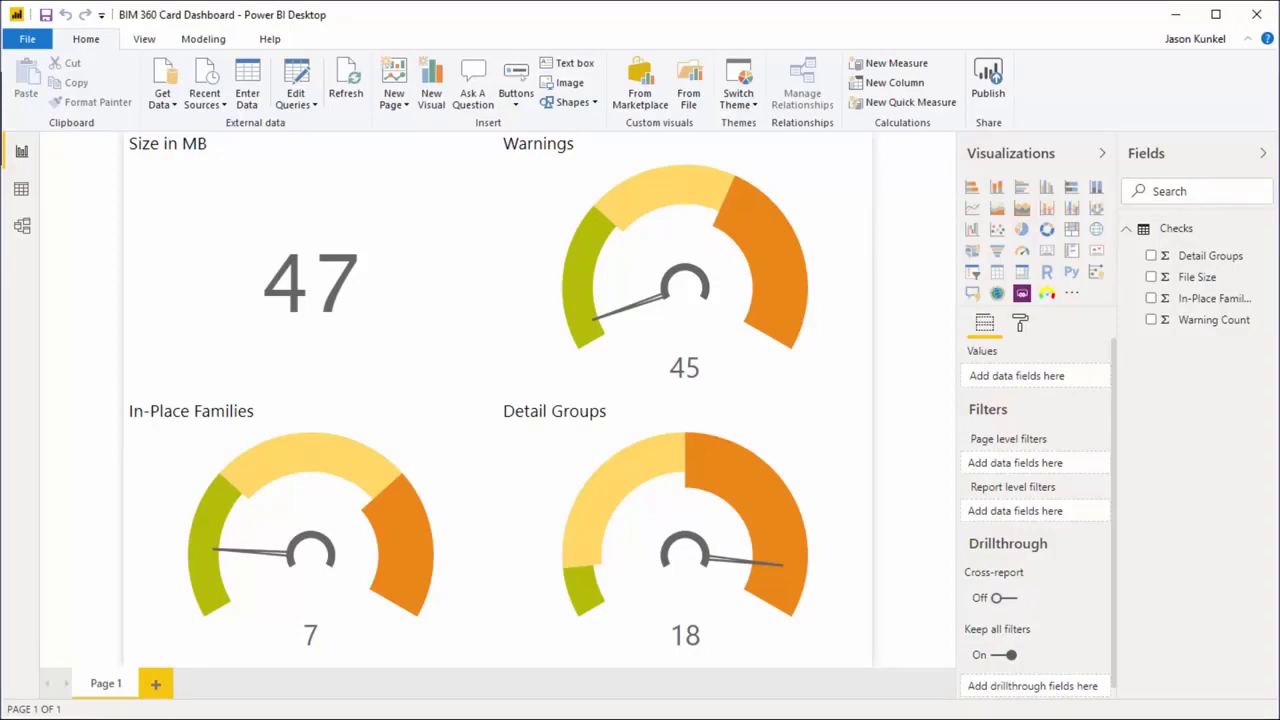
key(alt+Tab)
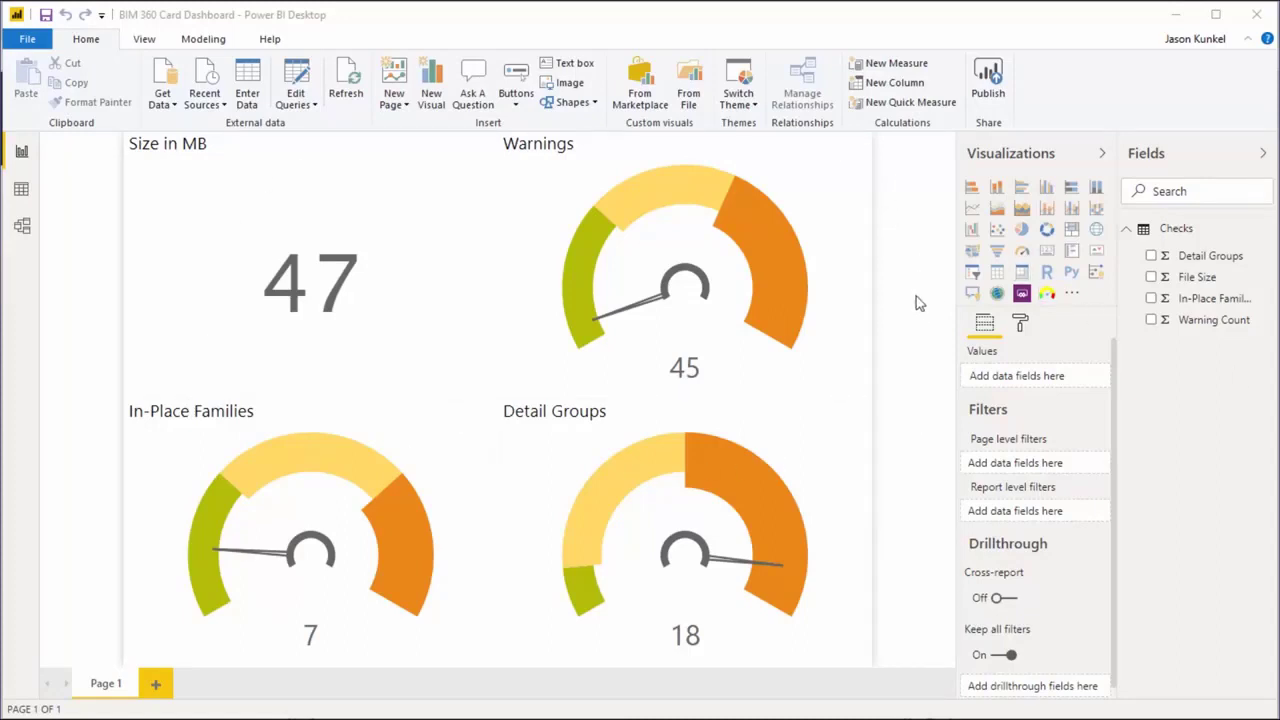
Show the page size settings in the report page's formatting options
click(916, 24)
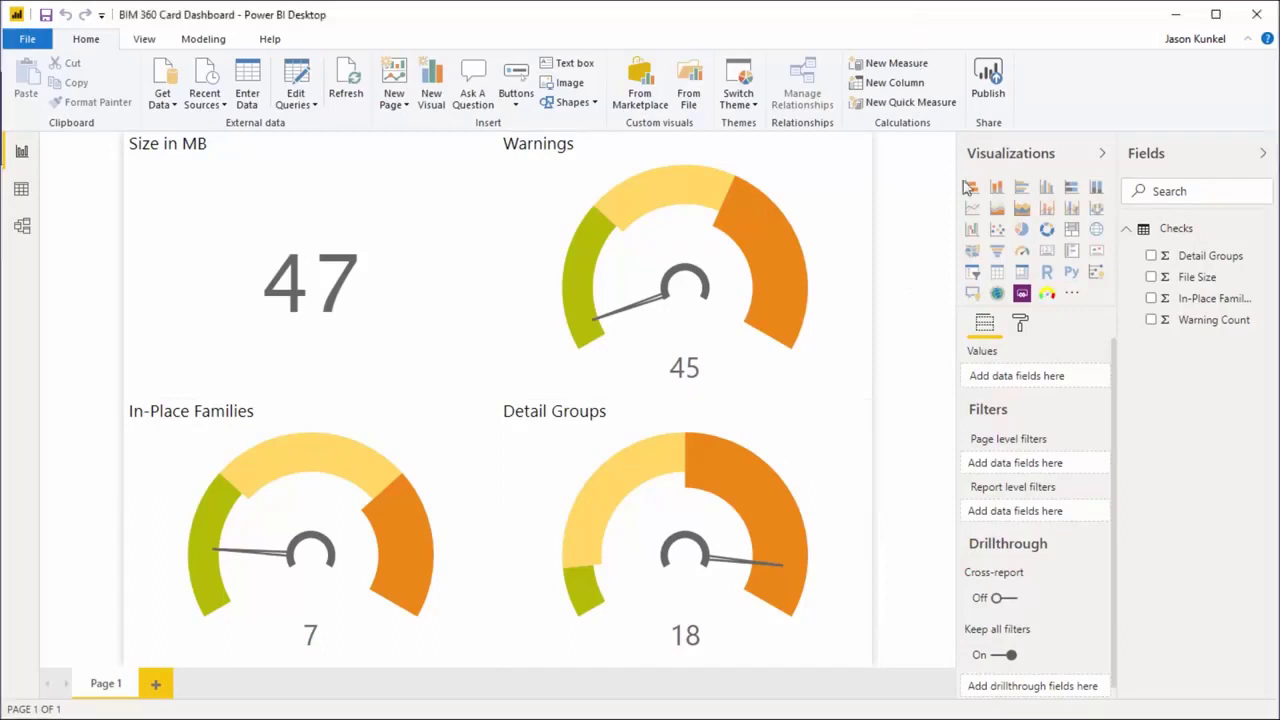
click(1018, 326)
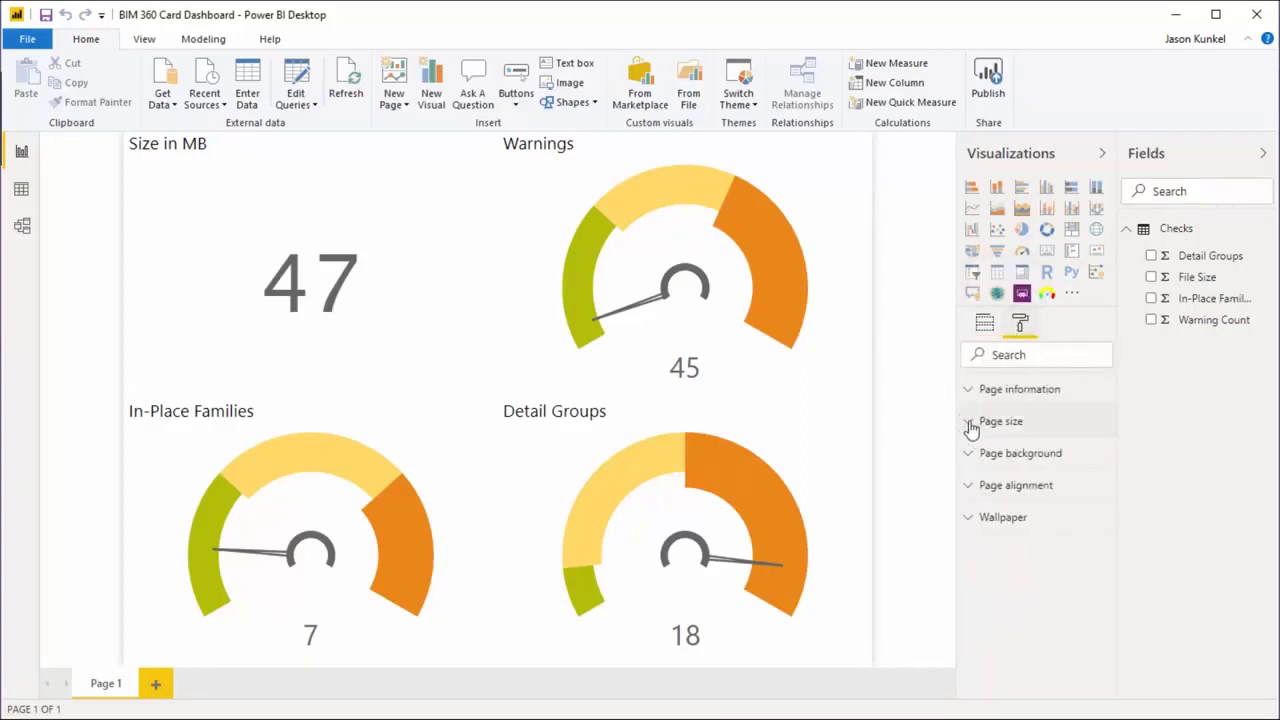
click(970, 424)
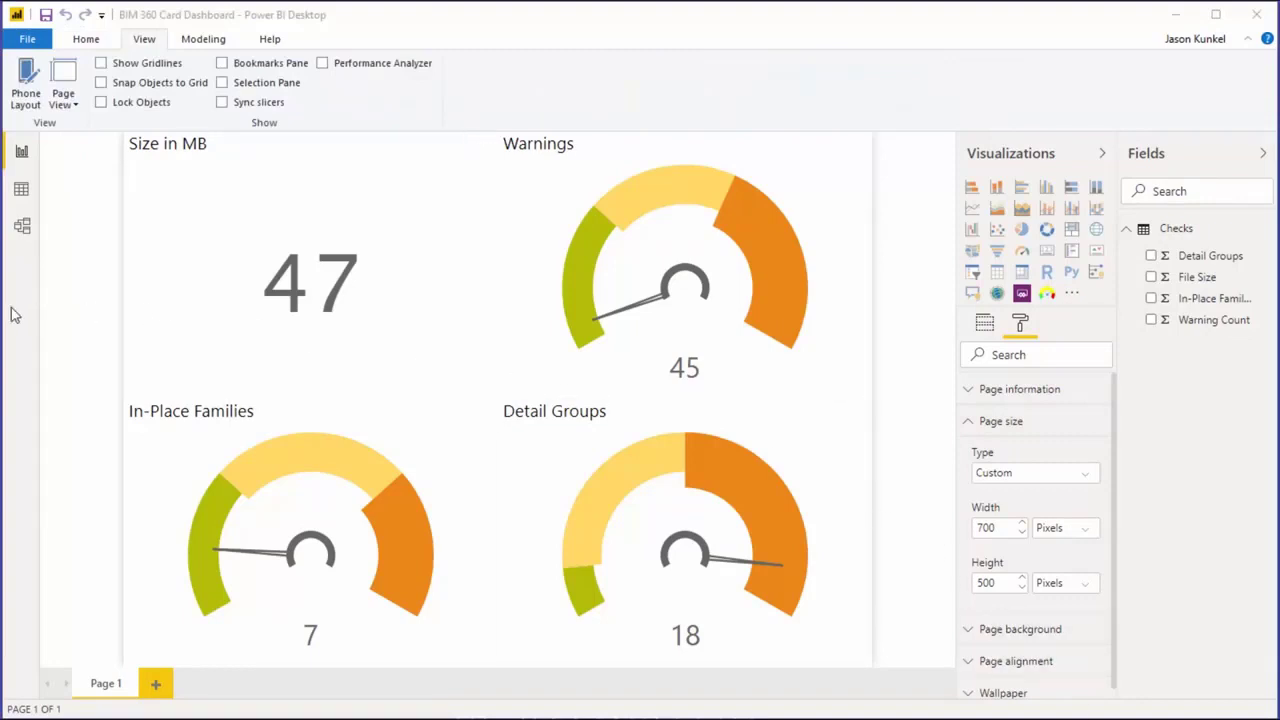
Examine the available page view options for the report without changing the current one
drag(5, 306, 34, 303)
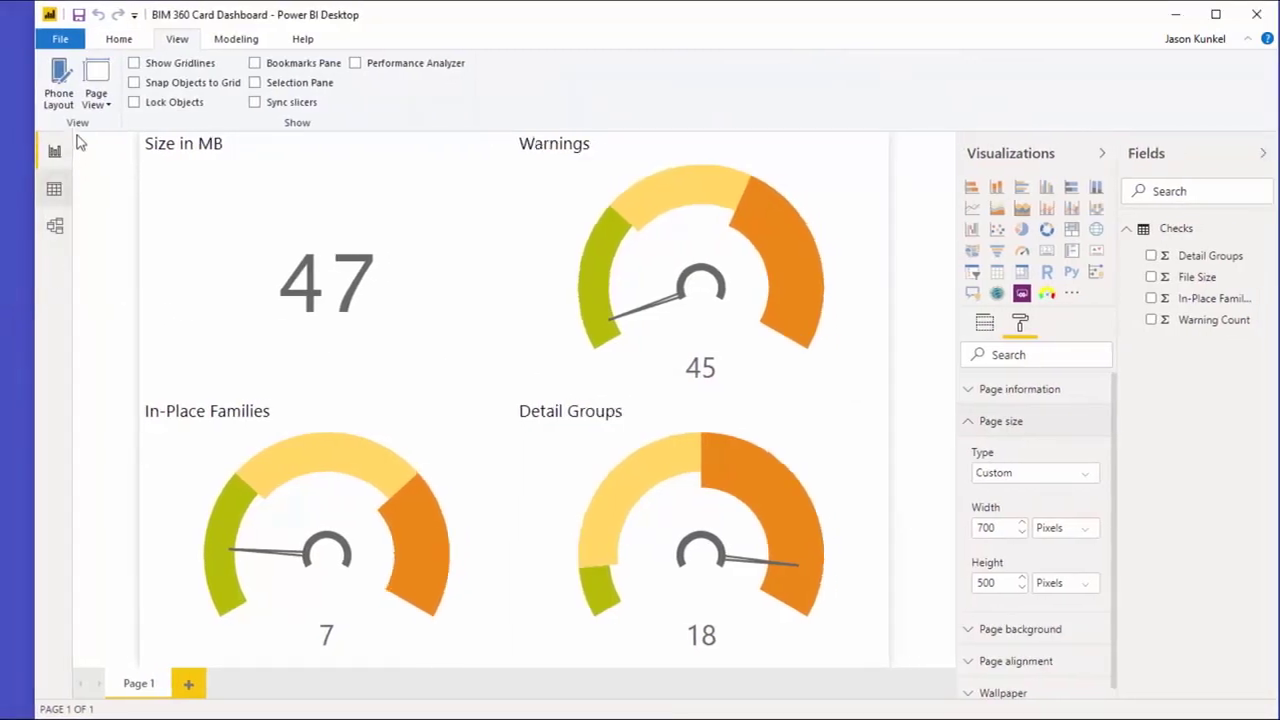
click(99, 106)
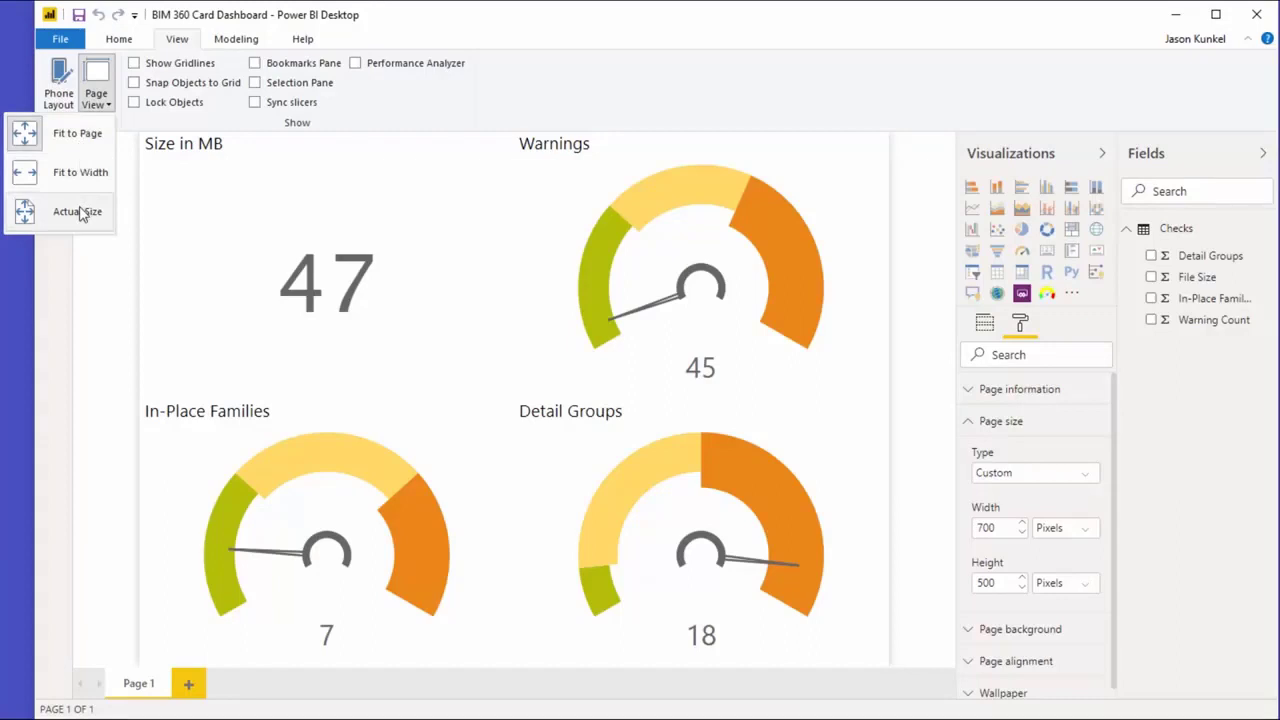
click(434, 24)
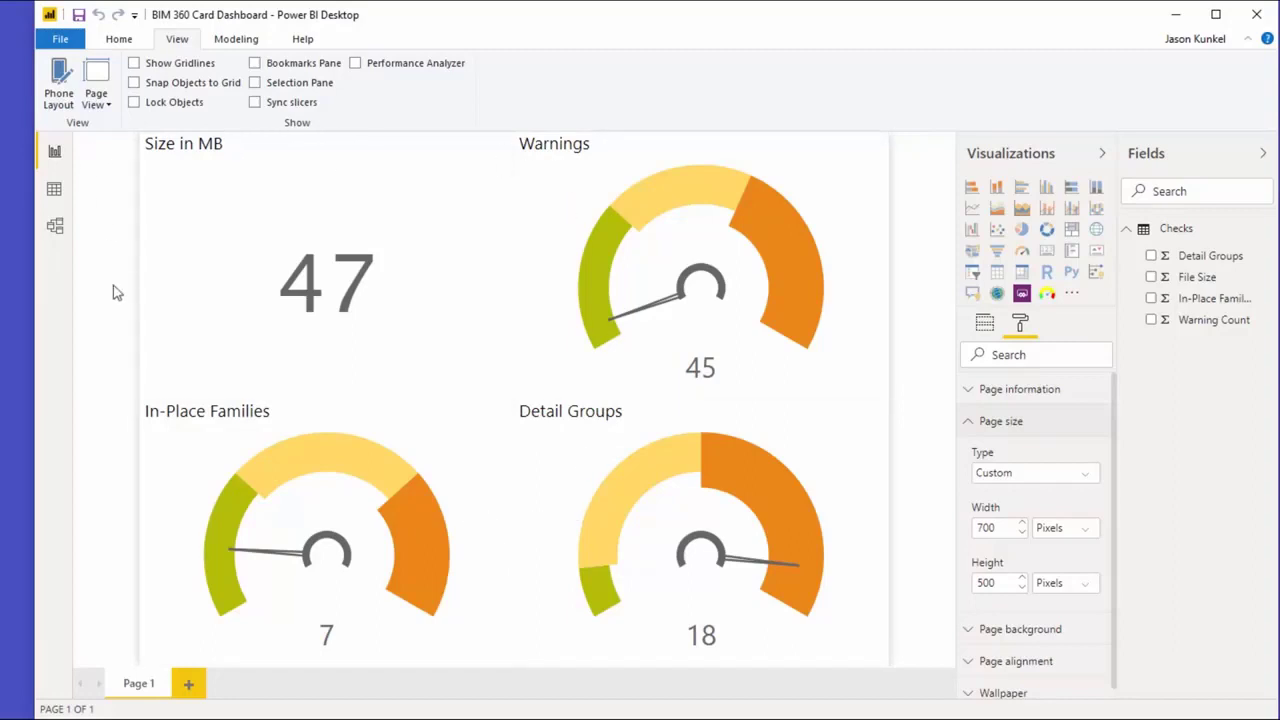
click(93, 104)
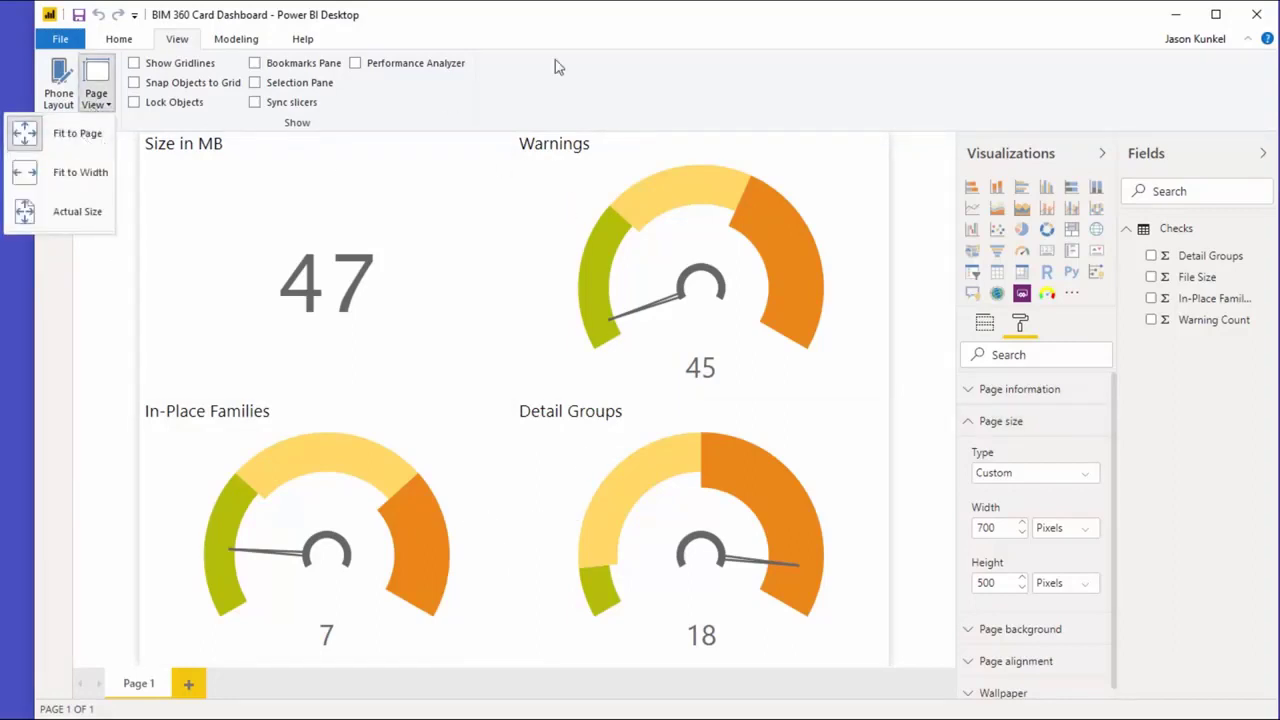
click(609, 17)
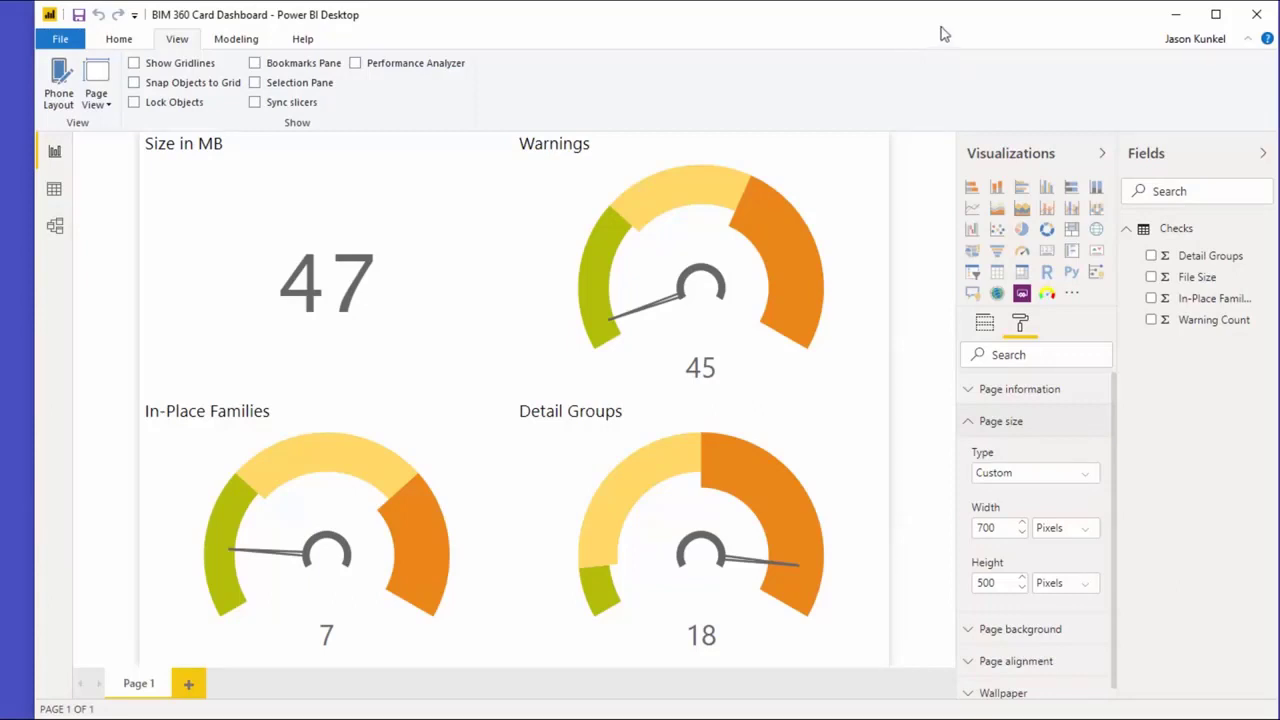
Publish the BIM 360 Card Dashboard report to Power BI on the web
click(120, 37)
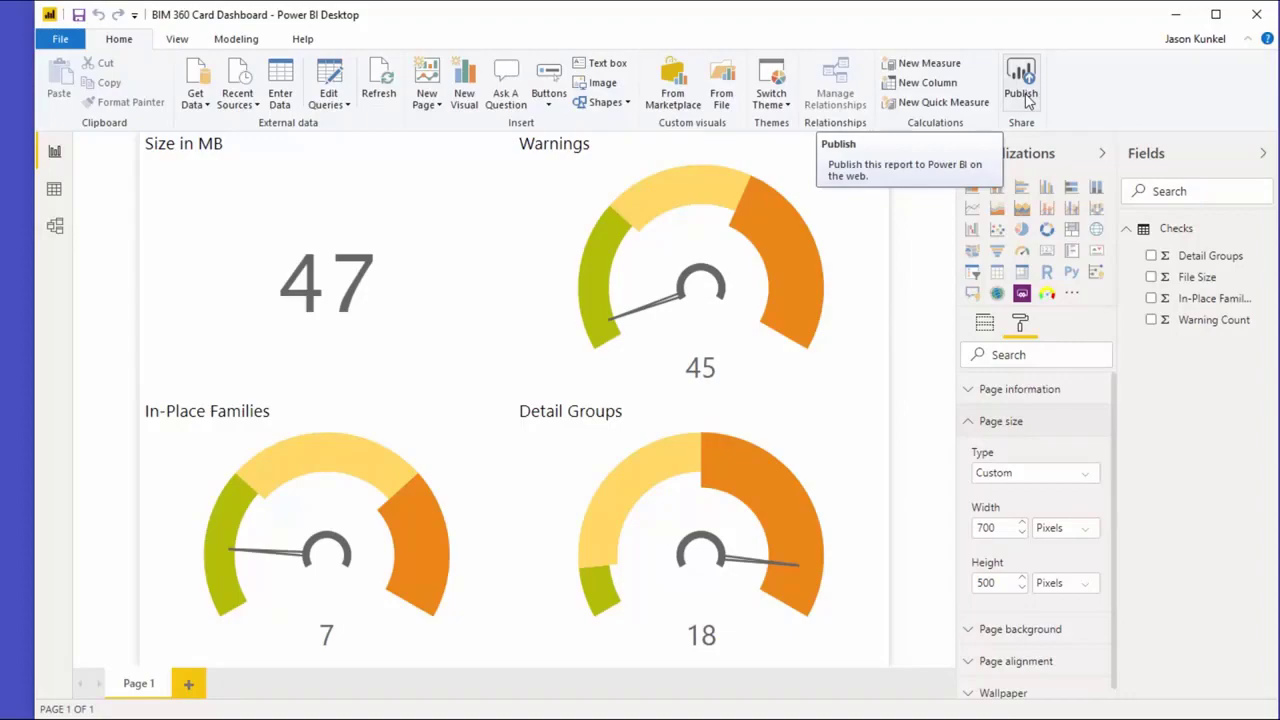
click(1028, 97)
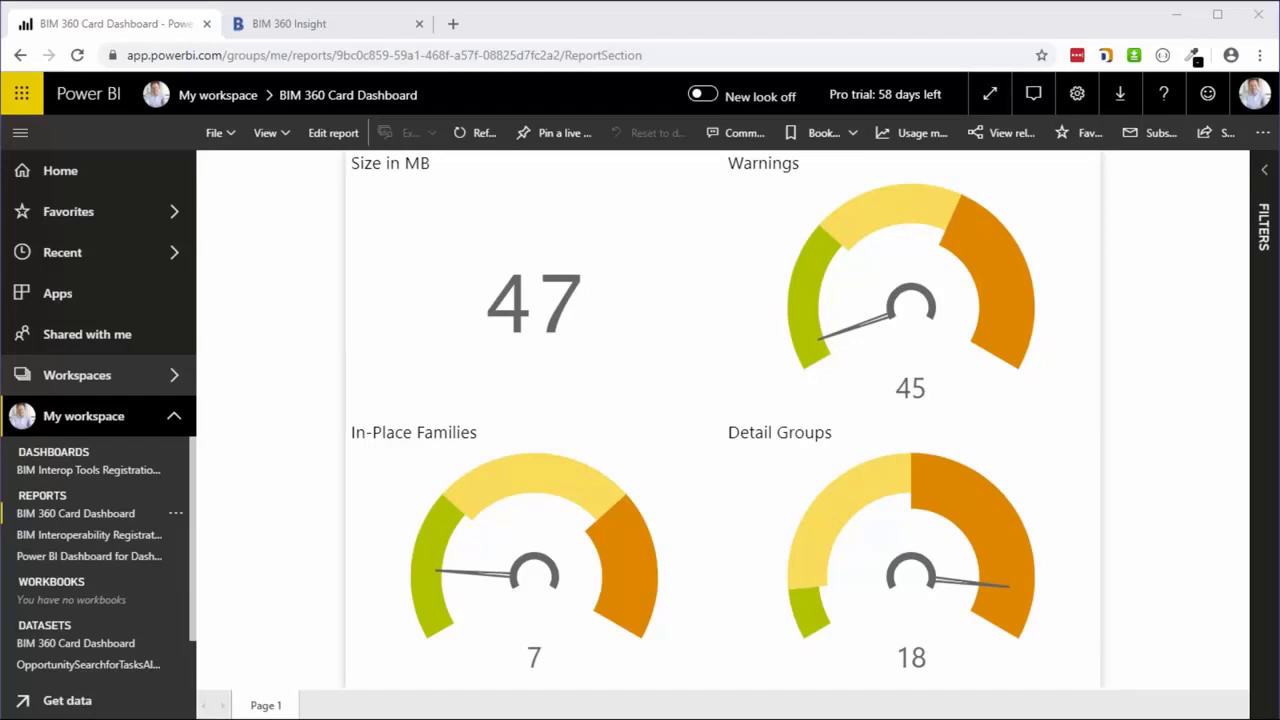
Generate the public web embed code for the online report, copy its e-mail link and close the embed code dialog
click(220, 133)
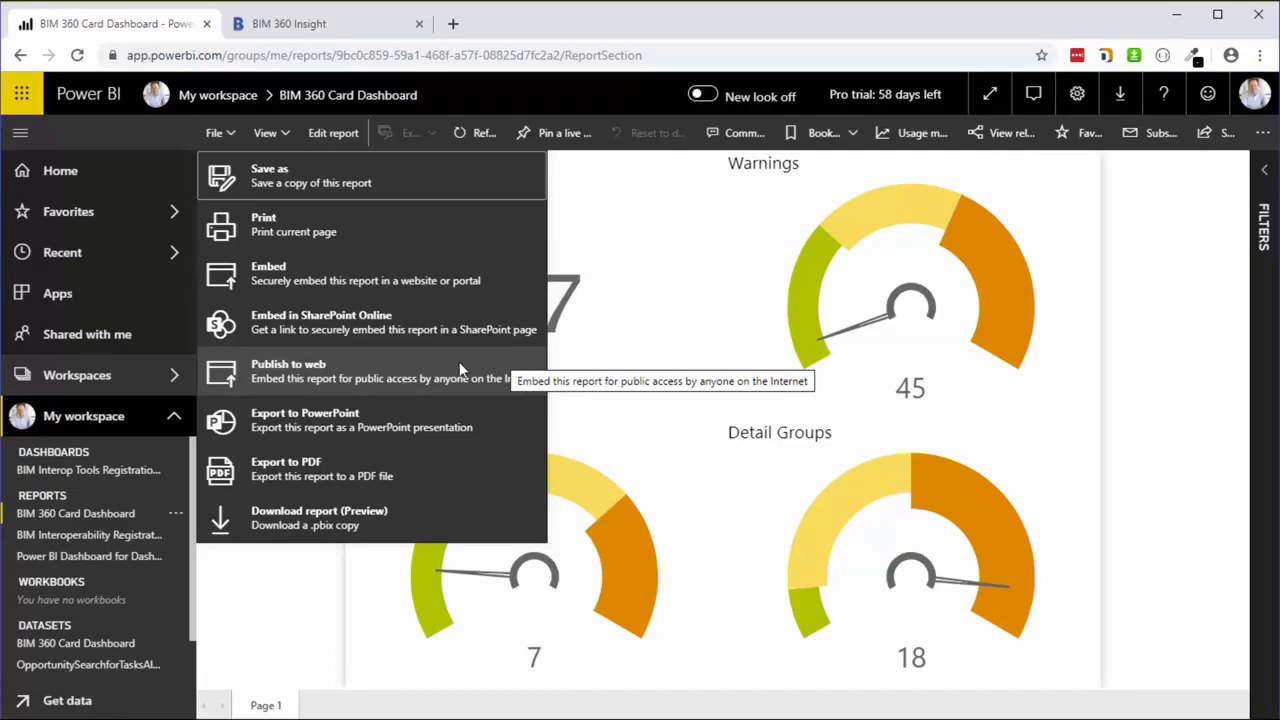
click(369, 360)
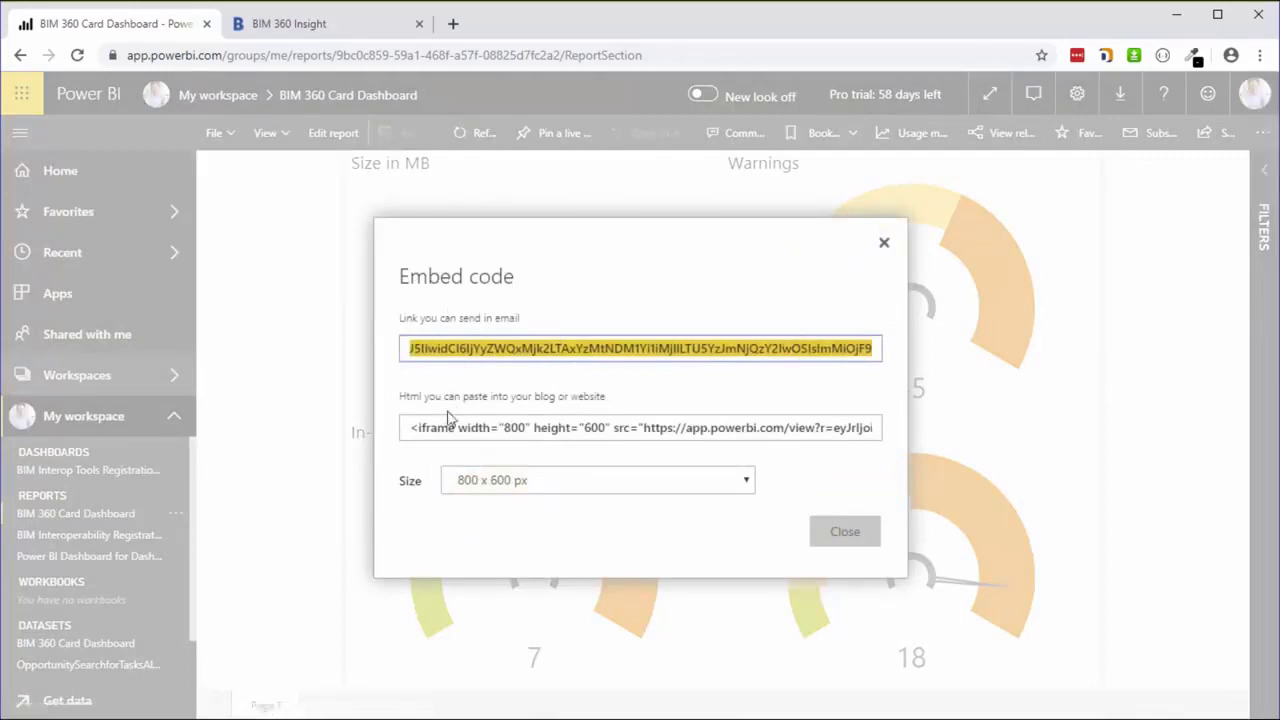
right_click(590, 348)
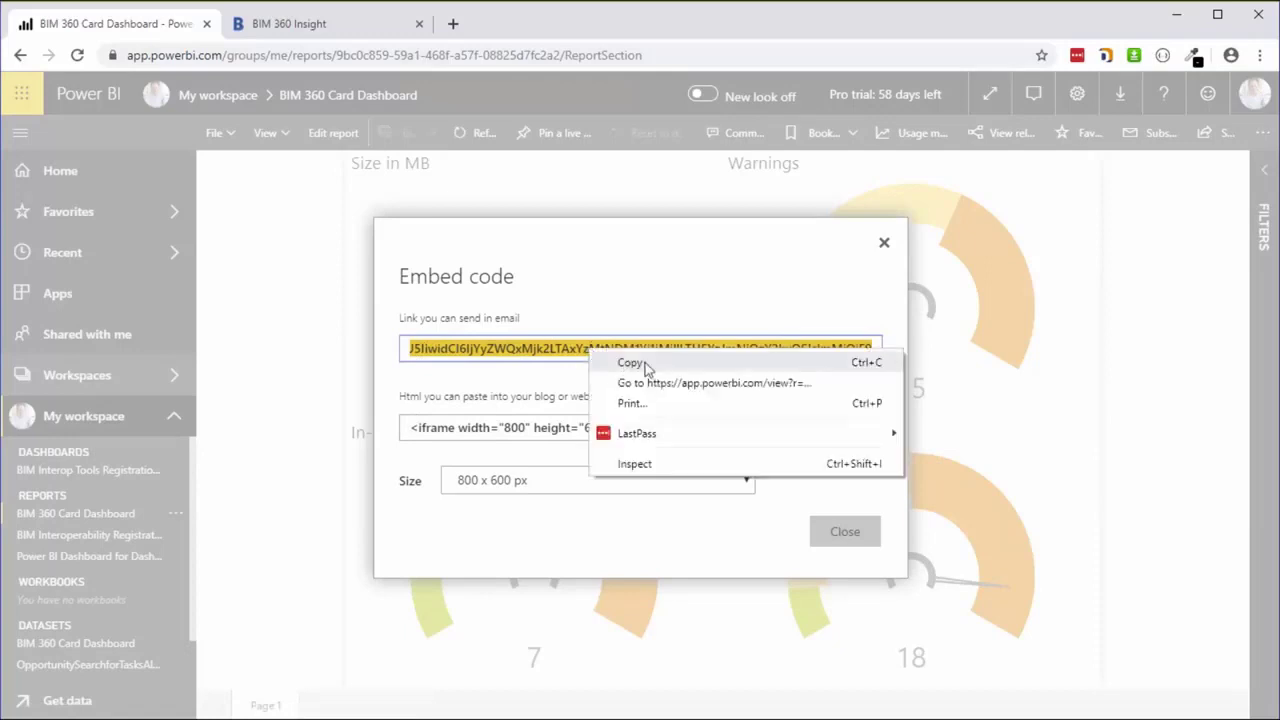
click(654, 362)
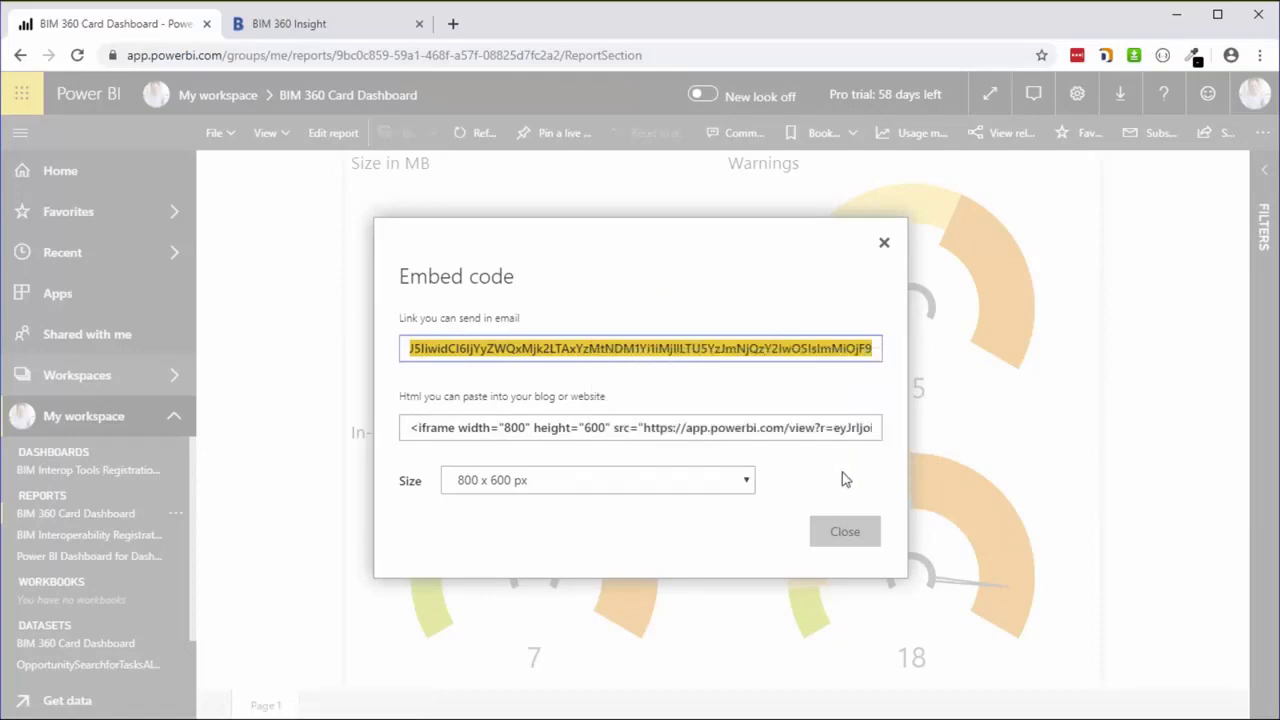
click(850, 534)
click(846, 533)
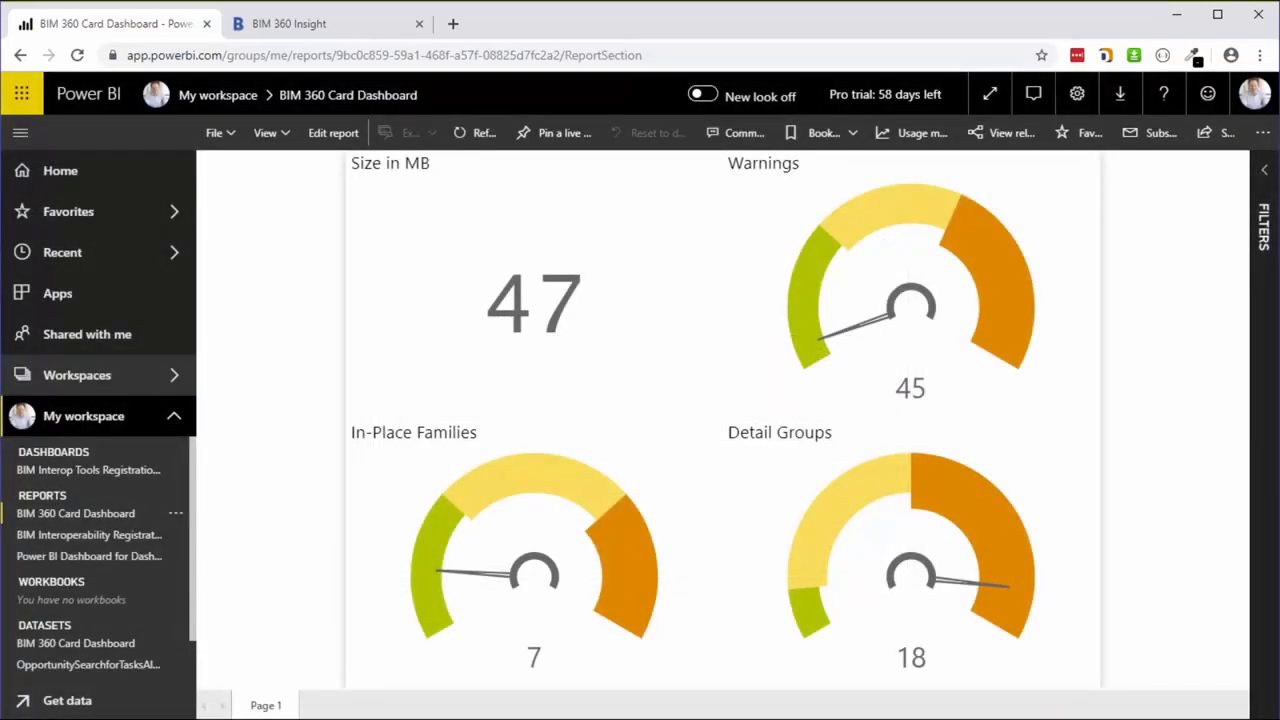
Switch to the BIM 360 project home and add the Power BI card from the Card Library to the dashboard
click(350, 22)
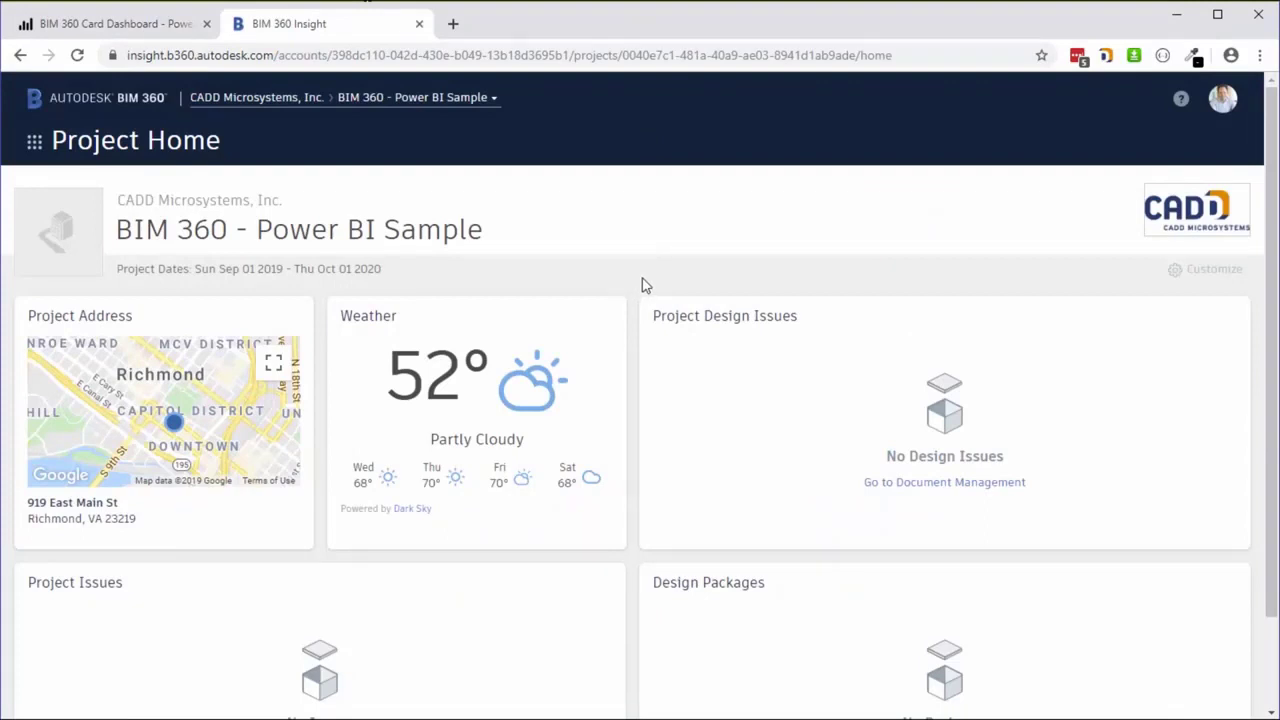
click(1199, 272)
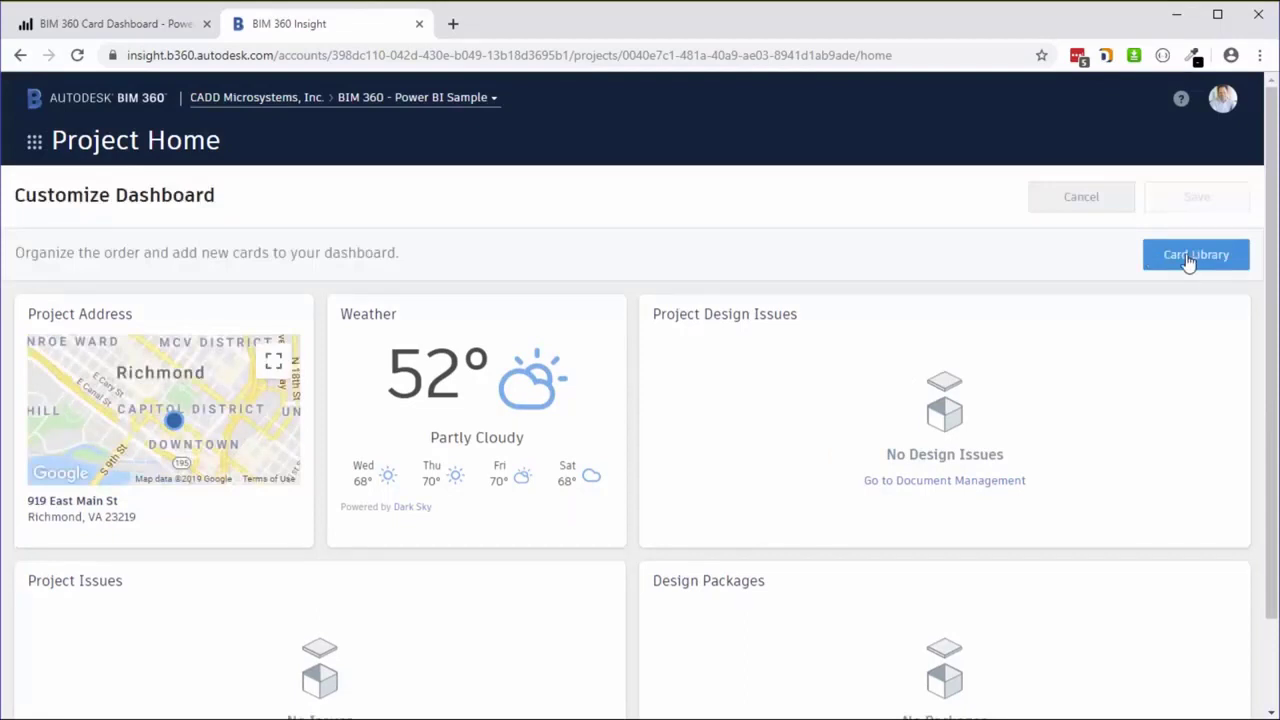
click(1189, 258)
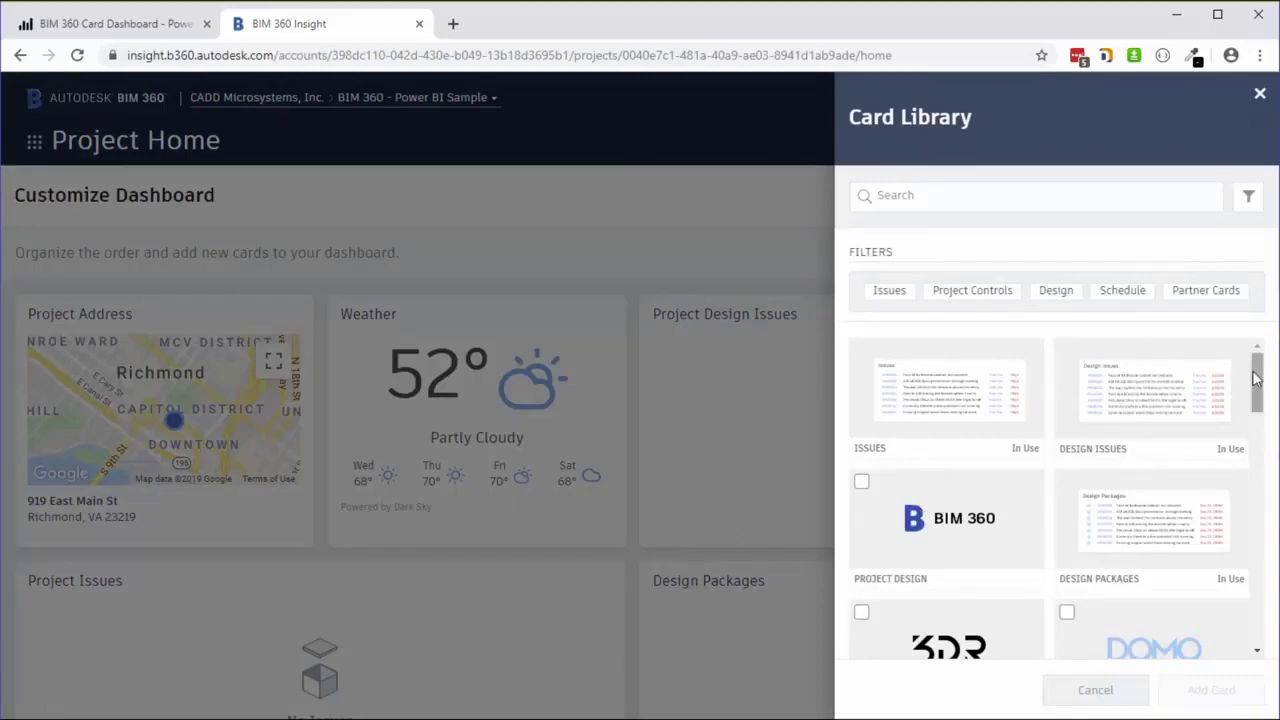
drag(1258, 376, 1260, 563)
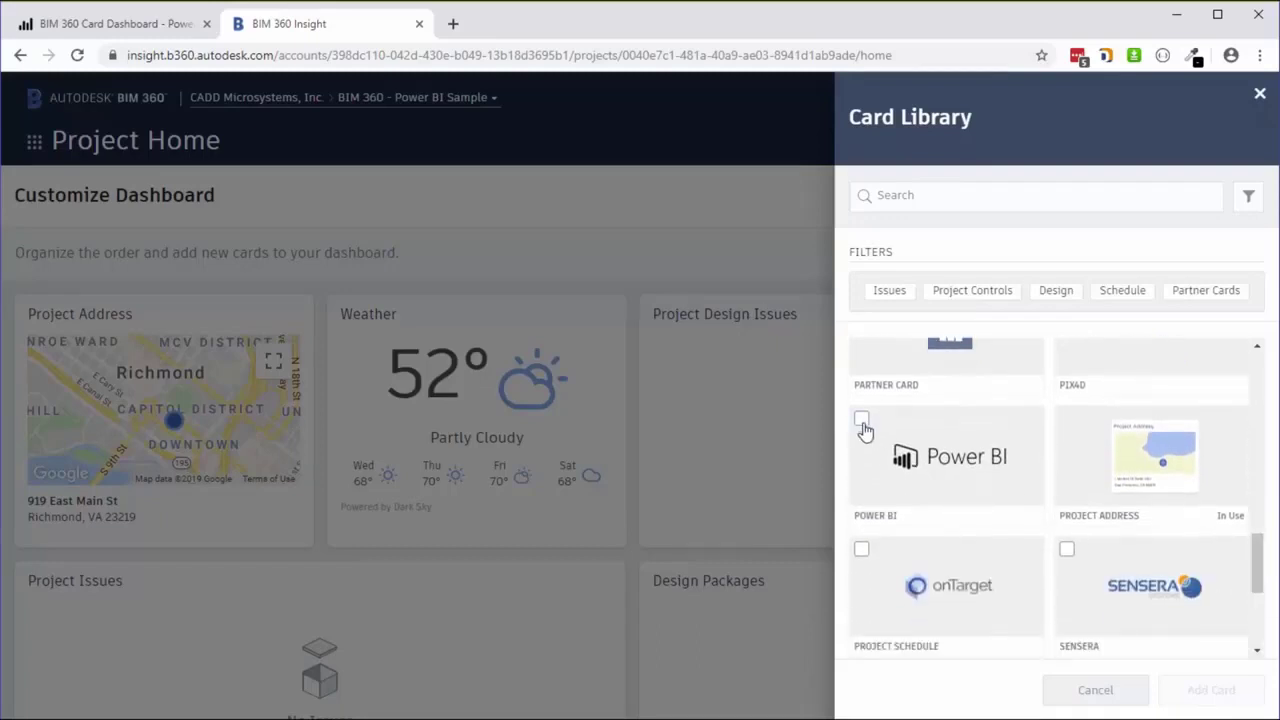
click(862, 420)
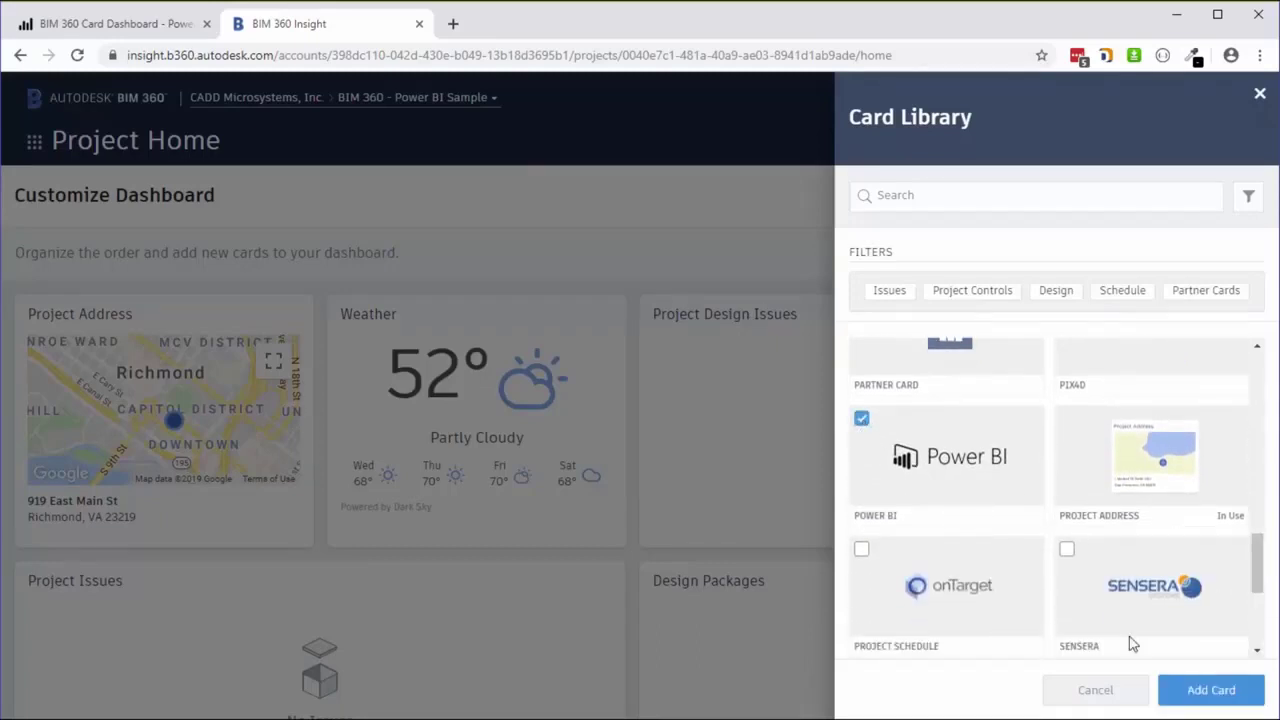
click(1205, 690)
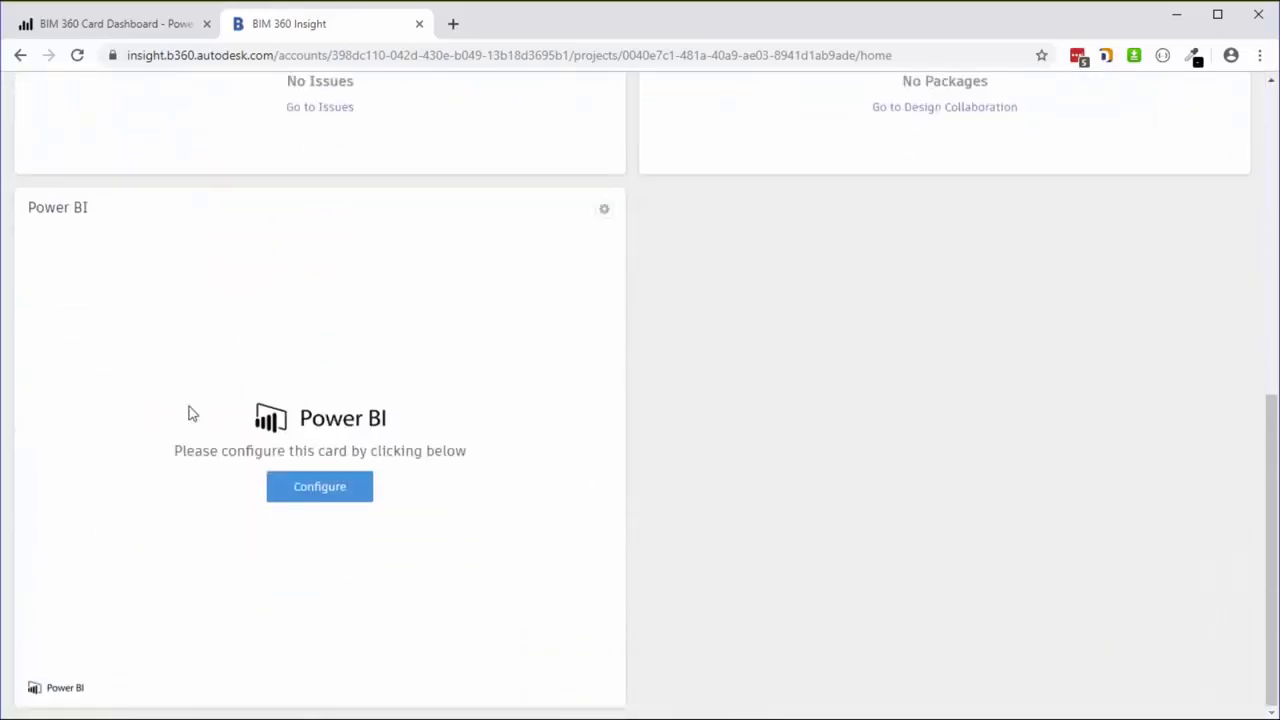
Configure the new Power BI card with the copied report link as its Partner URL
click(319, 487)
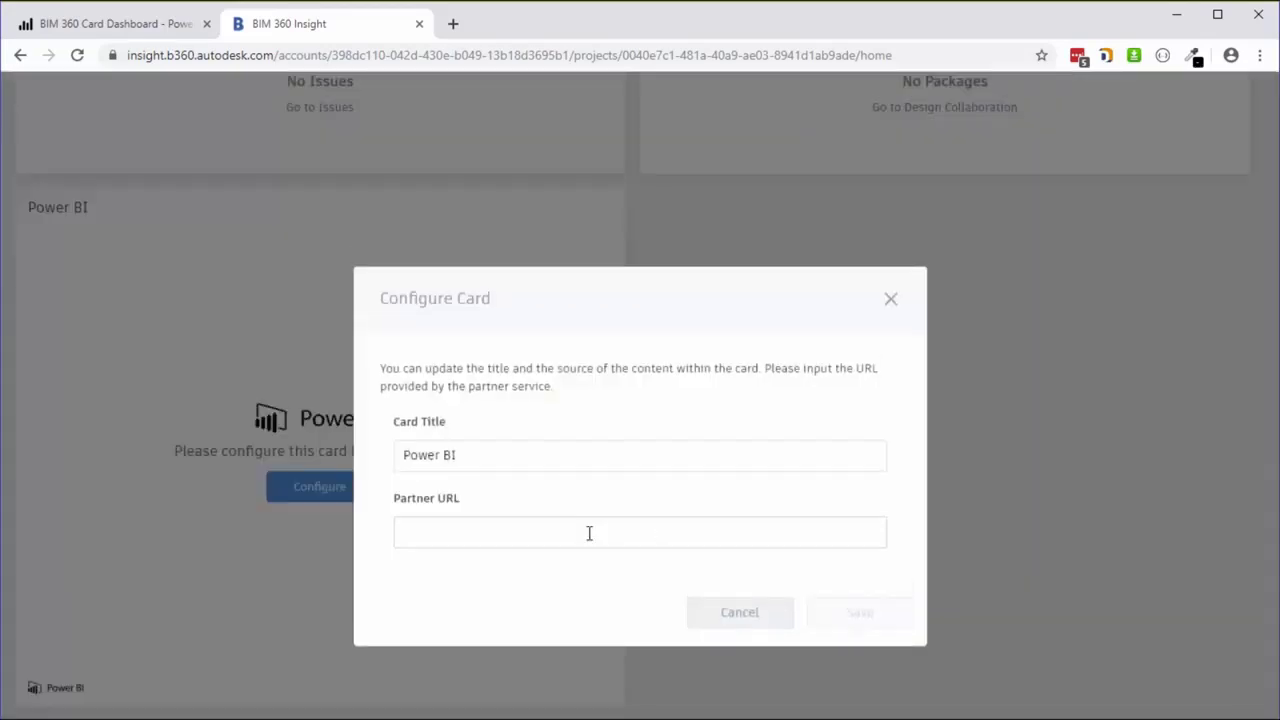
click(589, 534)
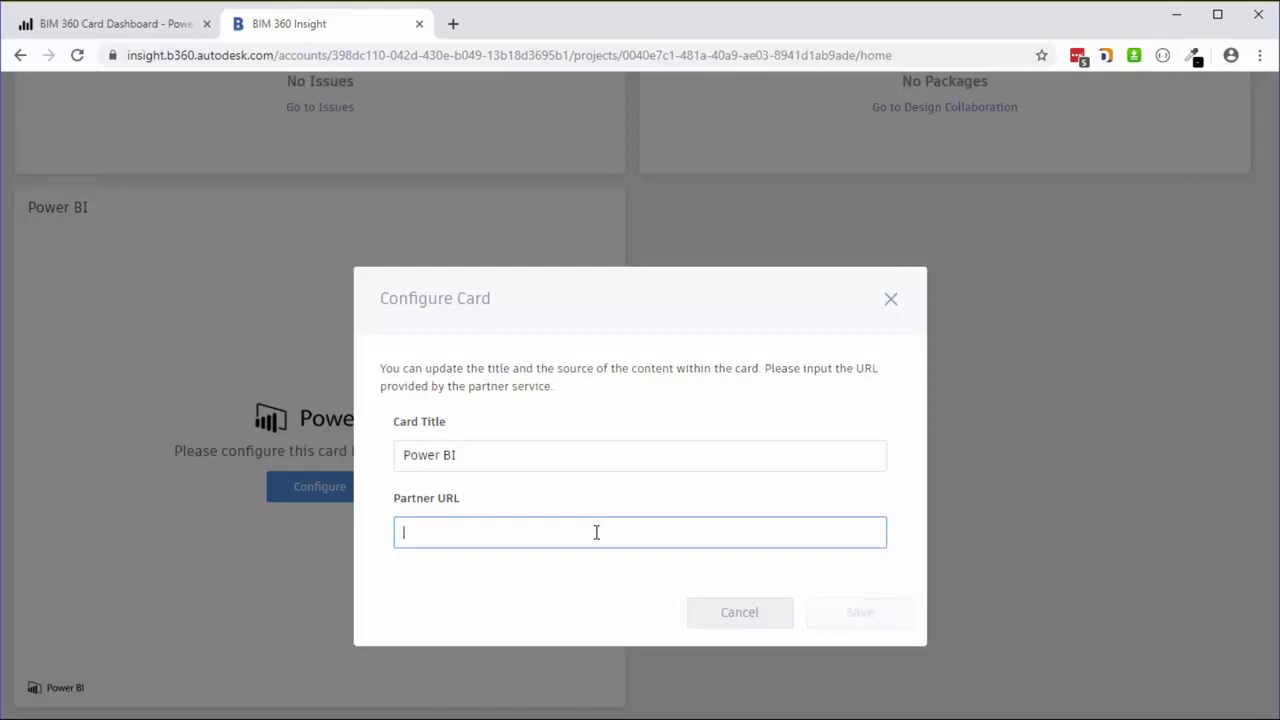
key(ctrl+v)
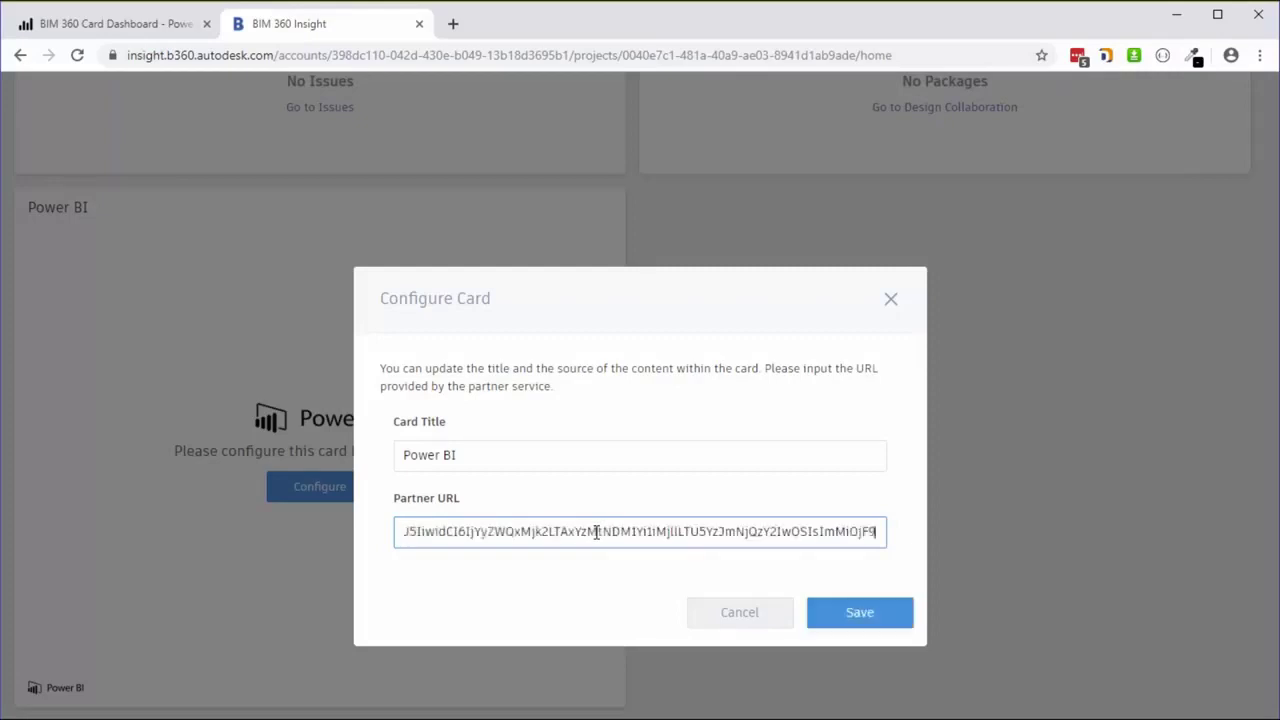
Set the card title to Model Health and save the card configuration
click(596, 454)
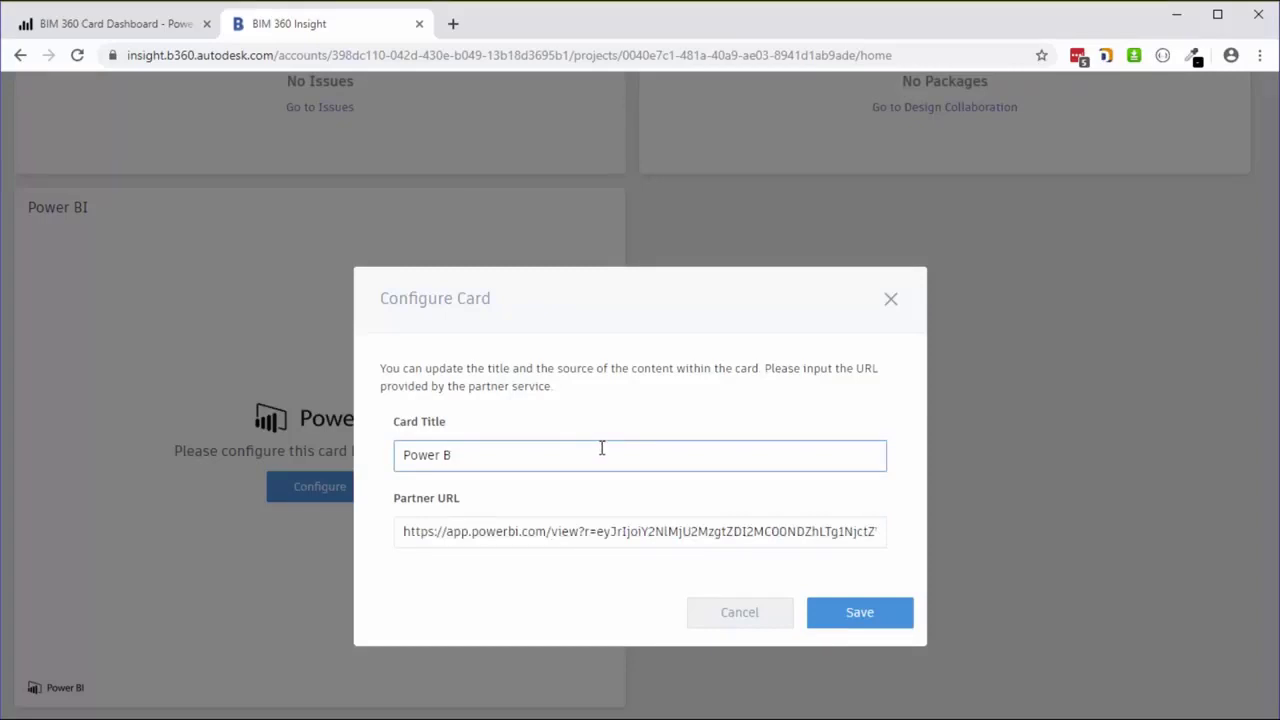
key(BackSpace)
key(BackSpace)
key(BackSpace)
key(BackSpace)
key(BackSpace)
key(BackSpace)
key(BackSpace)
text(Model Health)
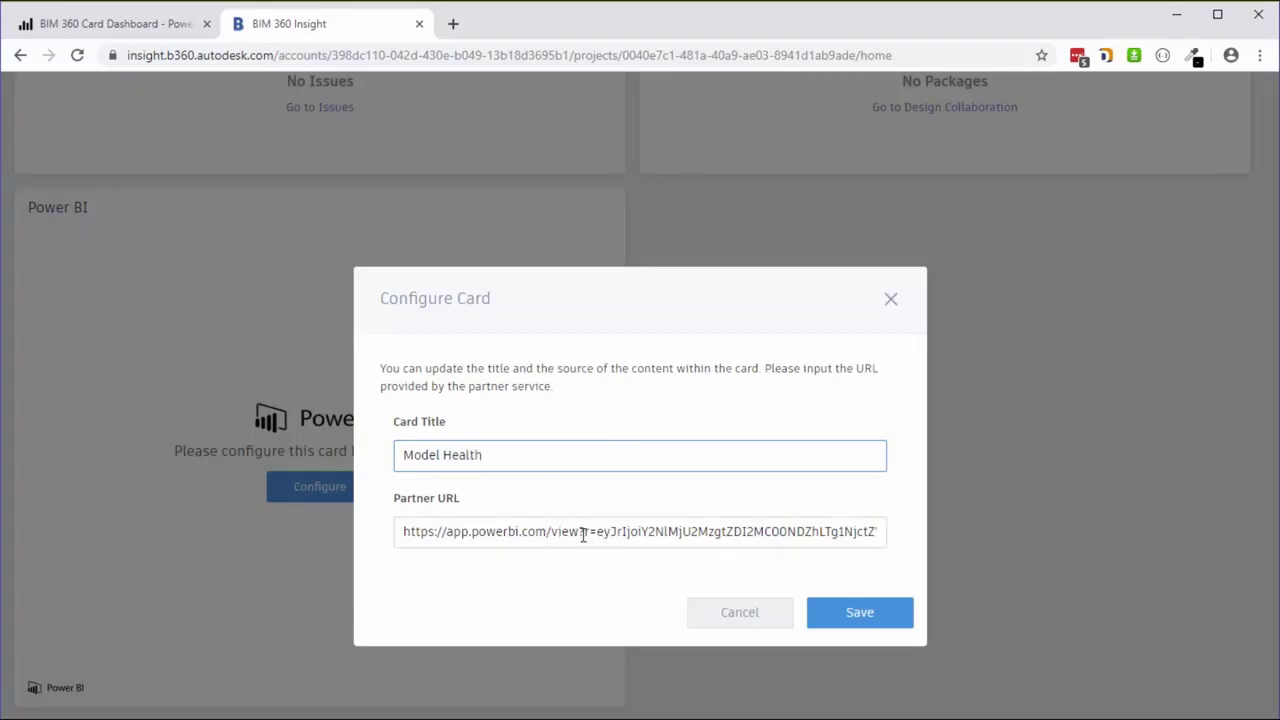
click(887, 614)
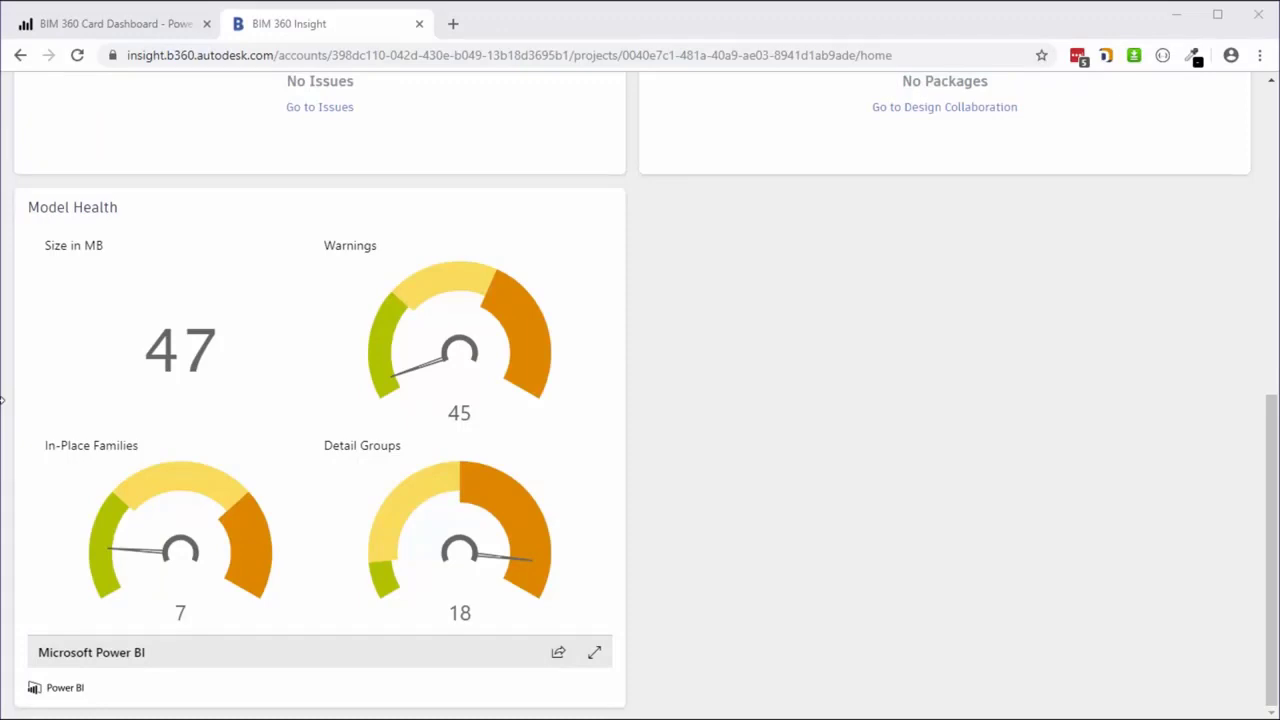
Move the Model Health card above the Project Issues card on the dashboard
mouse_move(1, 400)
mouse_down()
mouse_move(37, 400)
mouse_move(5, 402)
mouse_up()
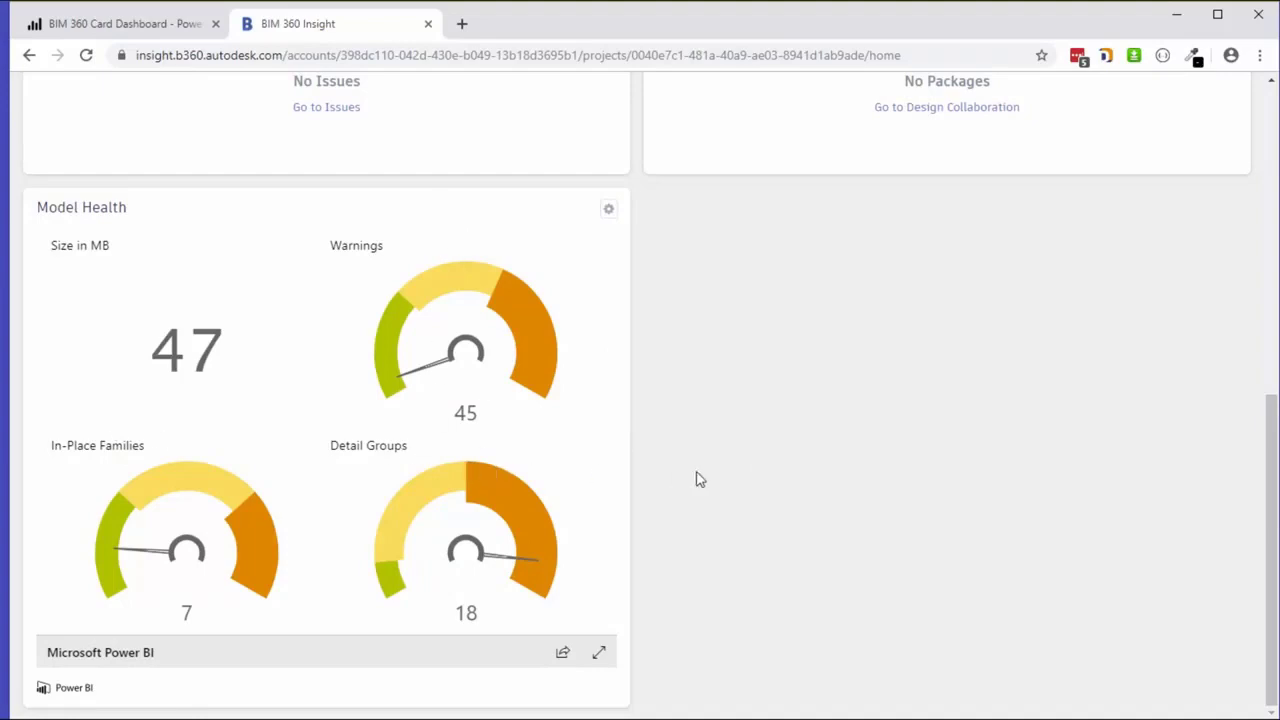
scroll(620, 460, up, 1)
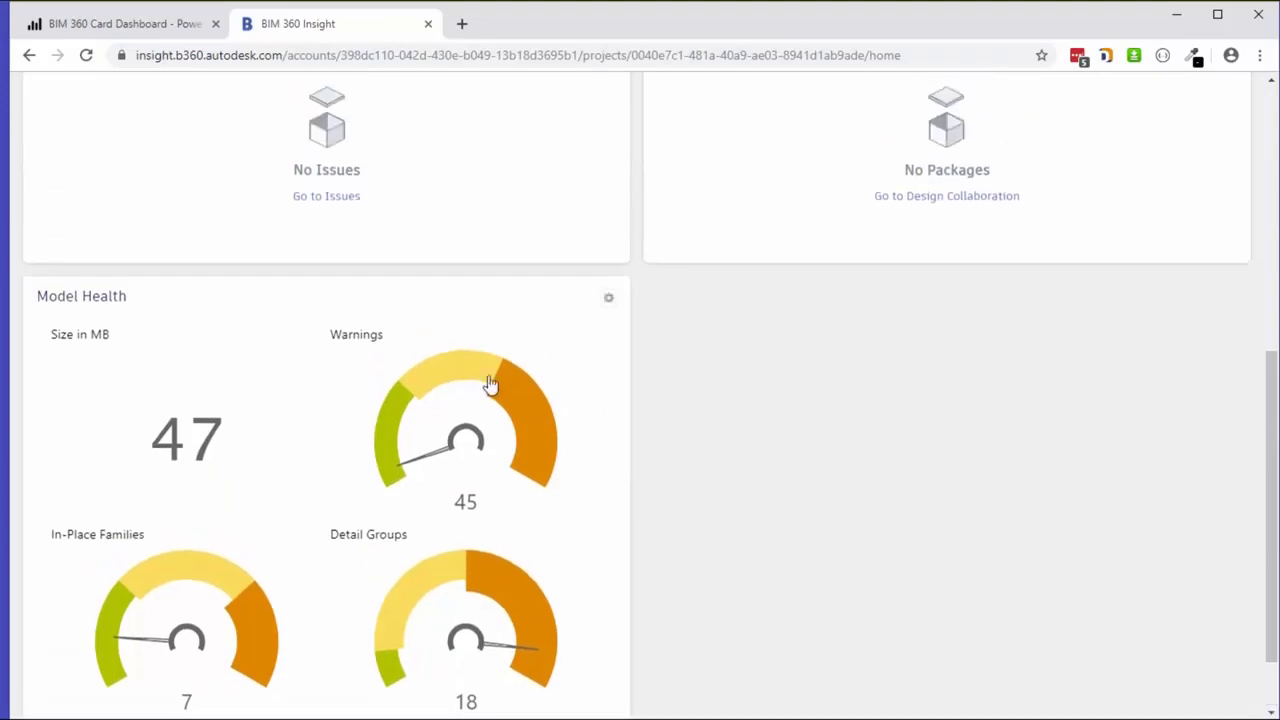
drag(394, 293, 403, 76)
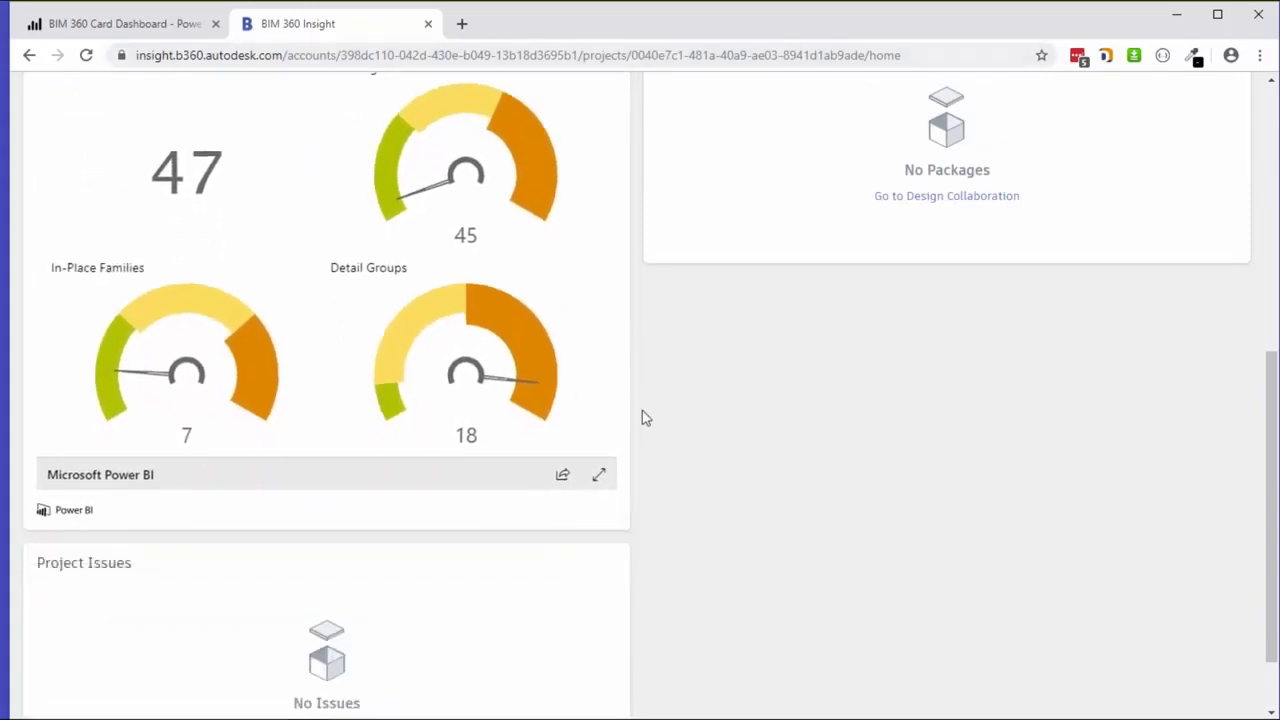
scroll(643, 420, up, 2)
scroll(672, 346, down, 1)
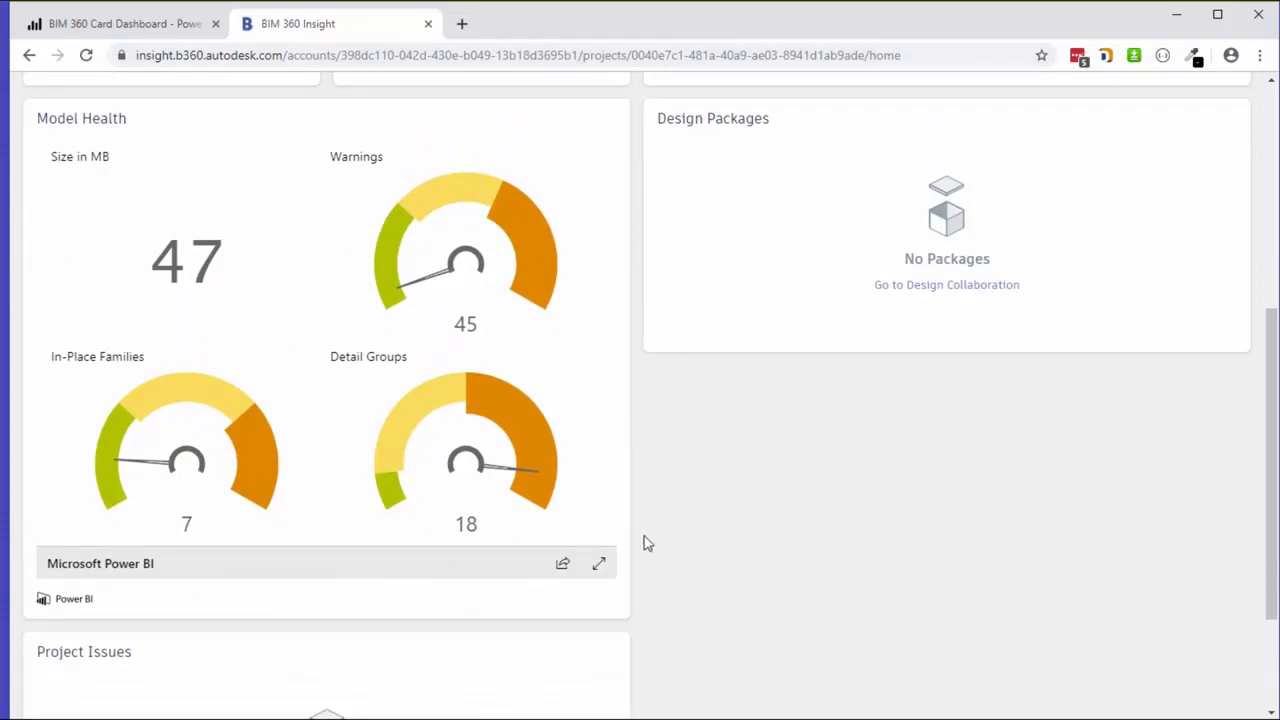
Save the customized project home dashboard layout with the repositioned Model Health card
scroll(646, 543, up, 4)
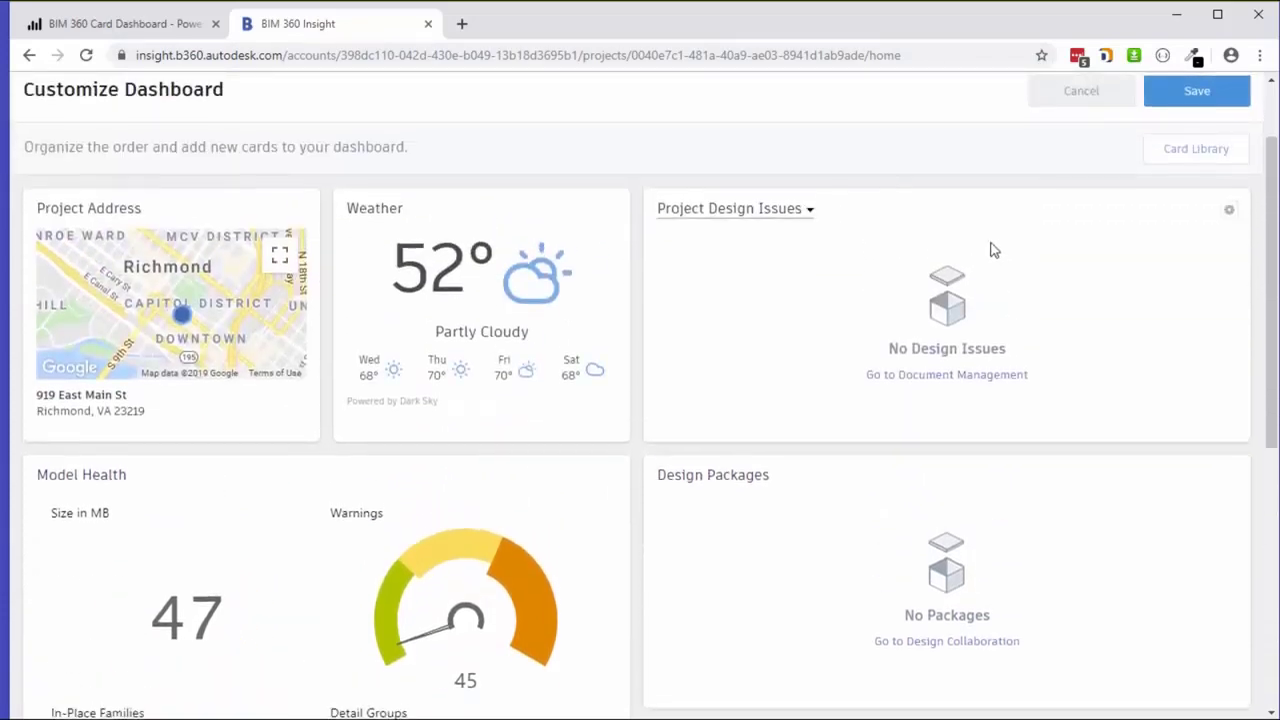
scroll(1100, 230, up, 1)
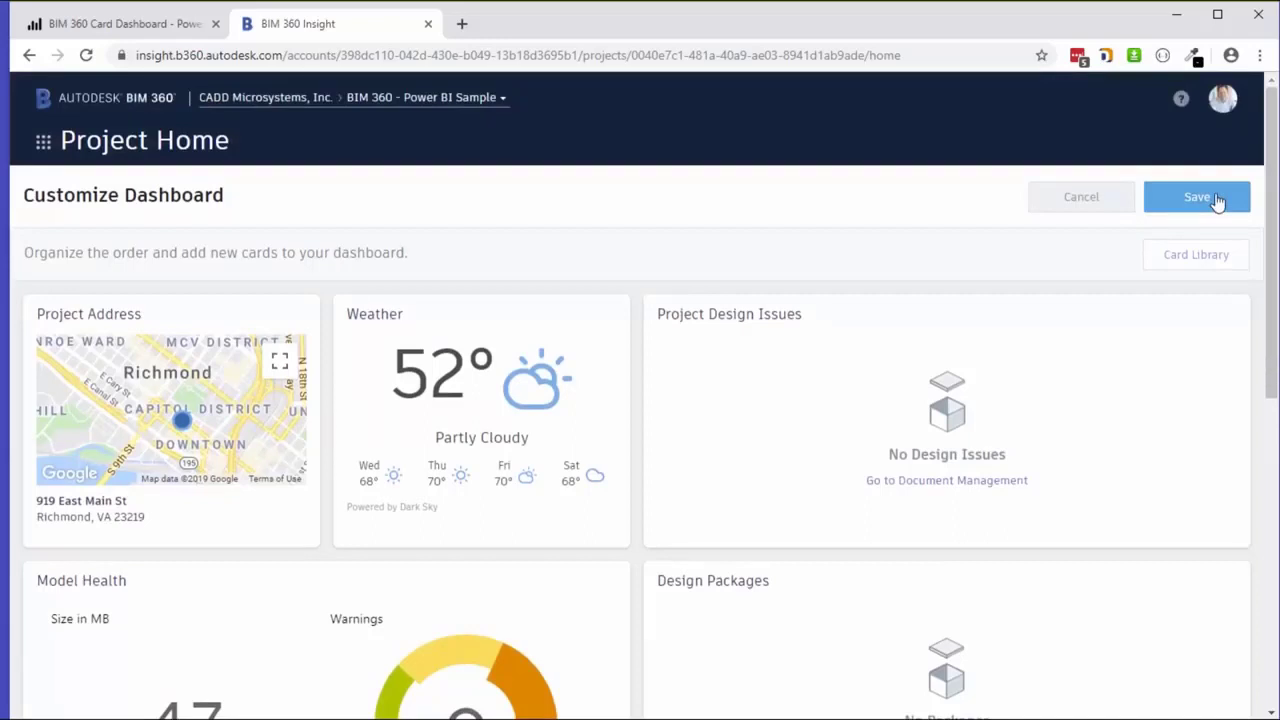
click(1216, 199)
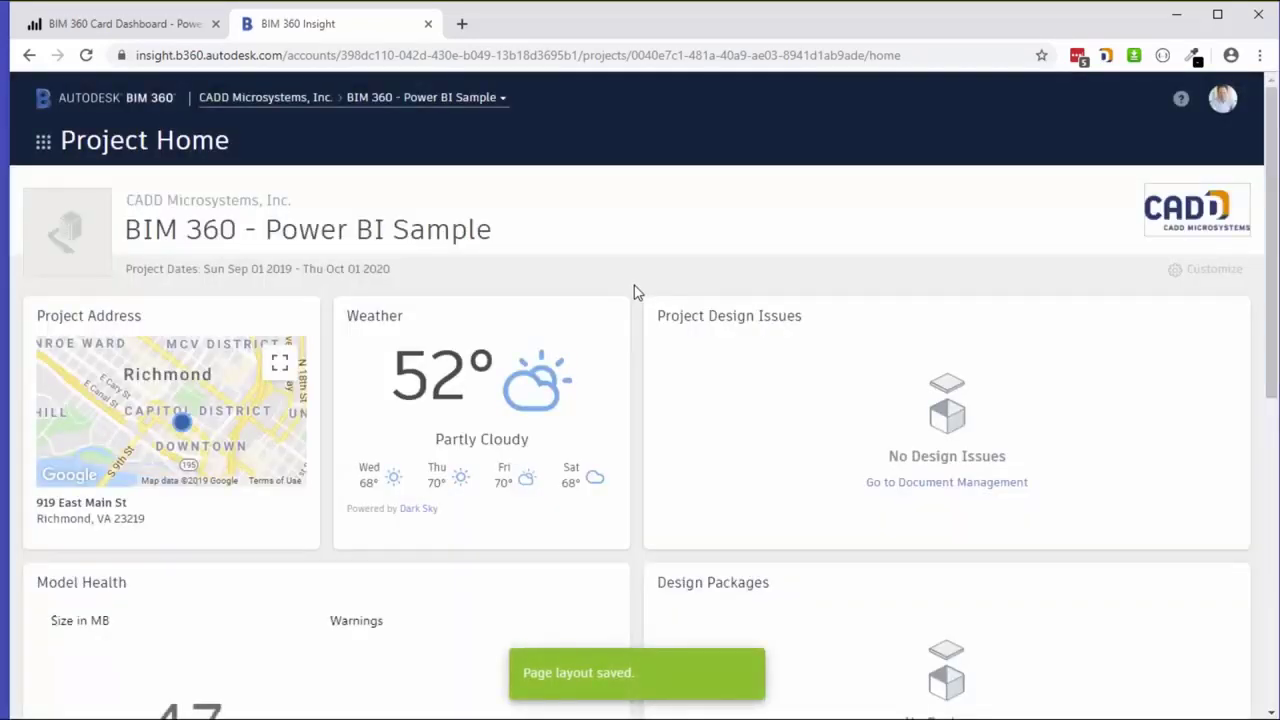
Review the Model Health card on the saved dashboard and compare it with its source report in Power BI
scroll(634, 290, down, 1)
scroll(634, 292, down, 3)
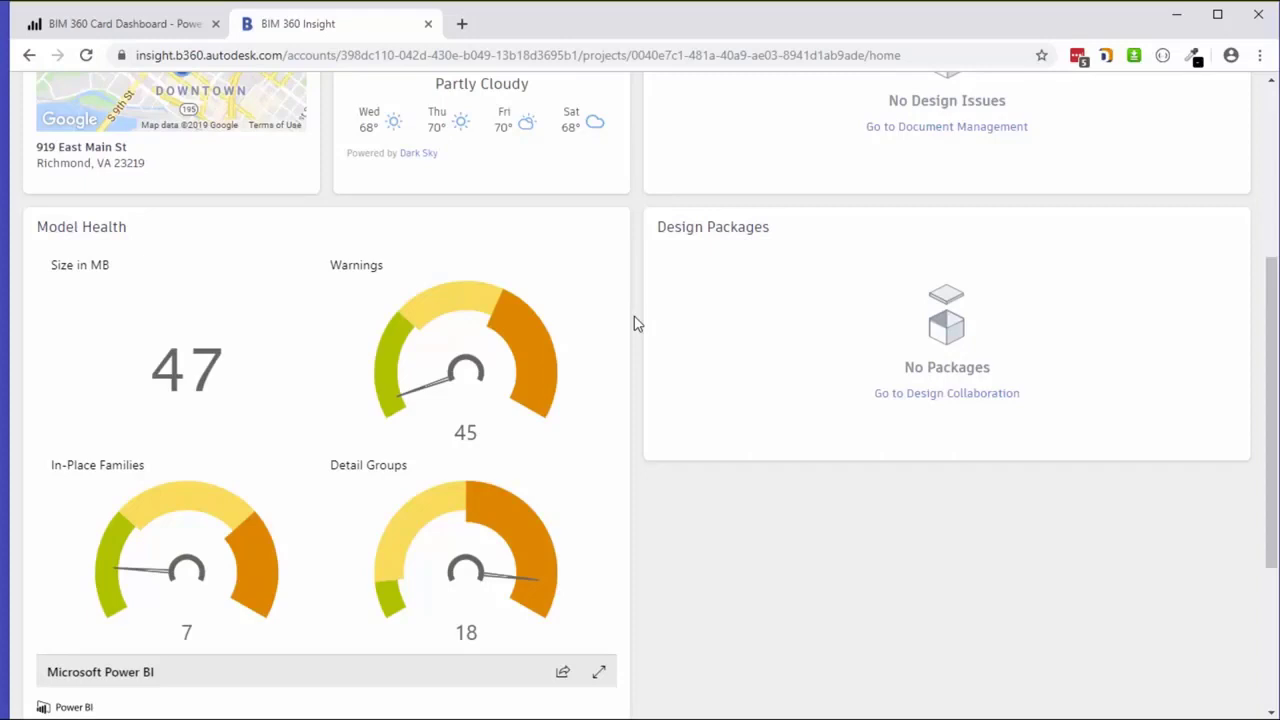
scroll(637, 324, down, 1)
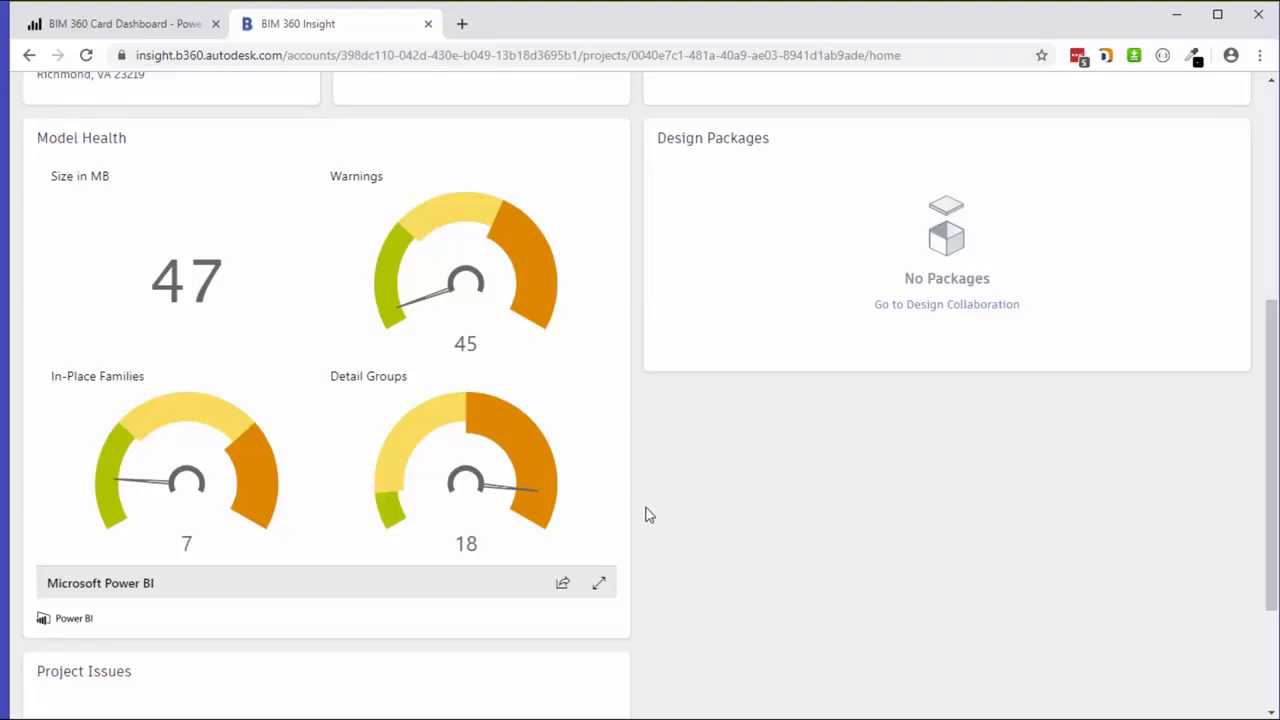
click(105, 23)
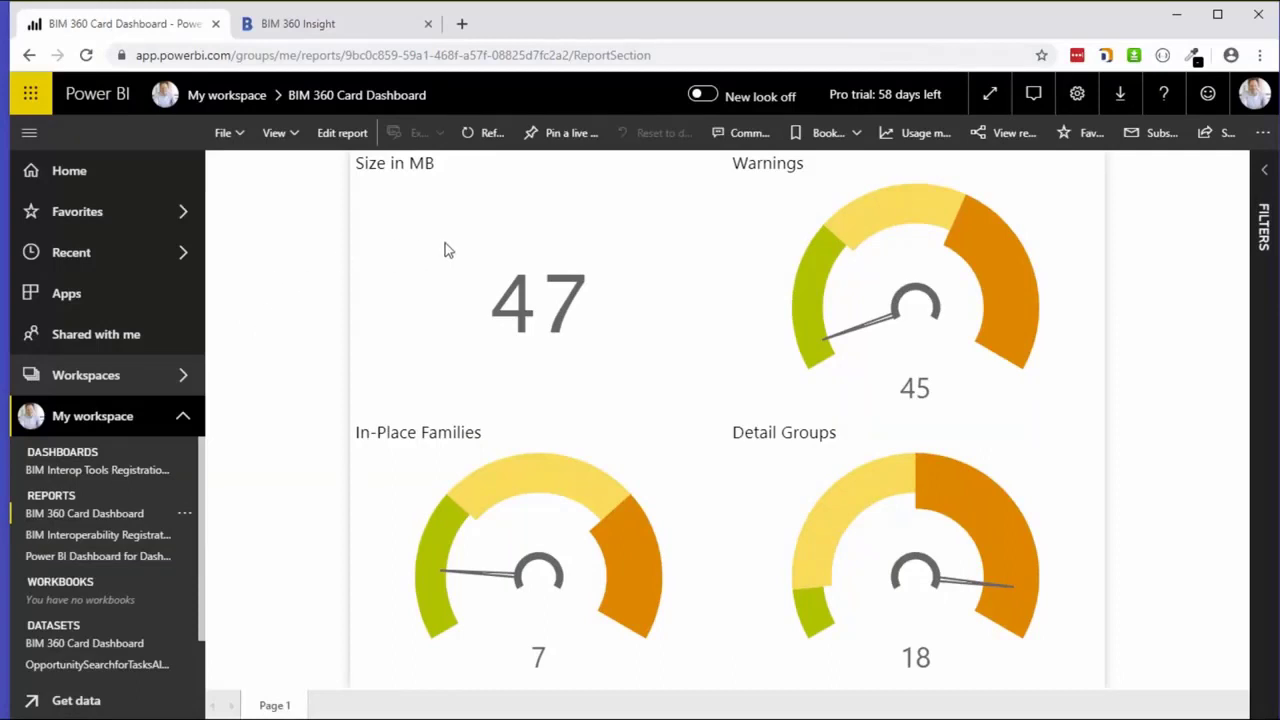
click(309, 23)
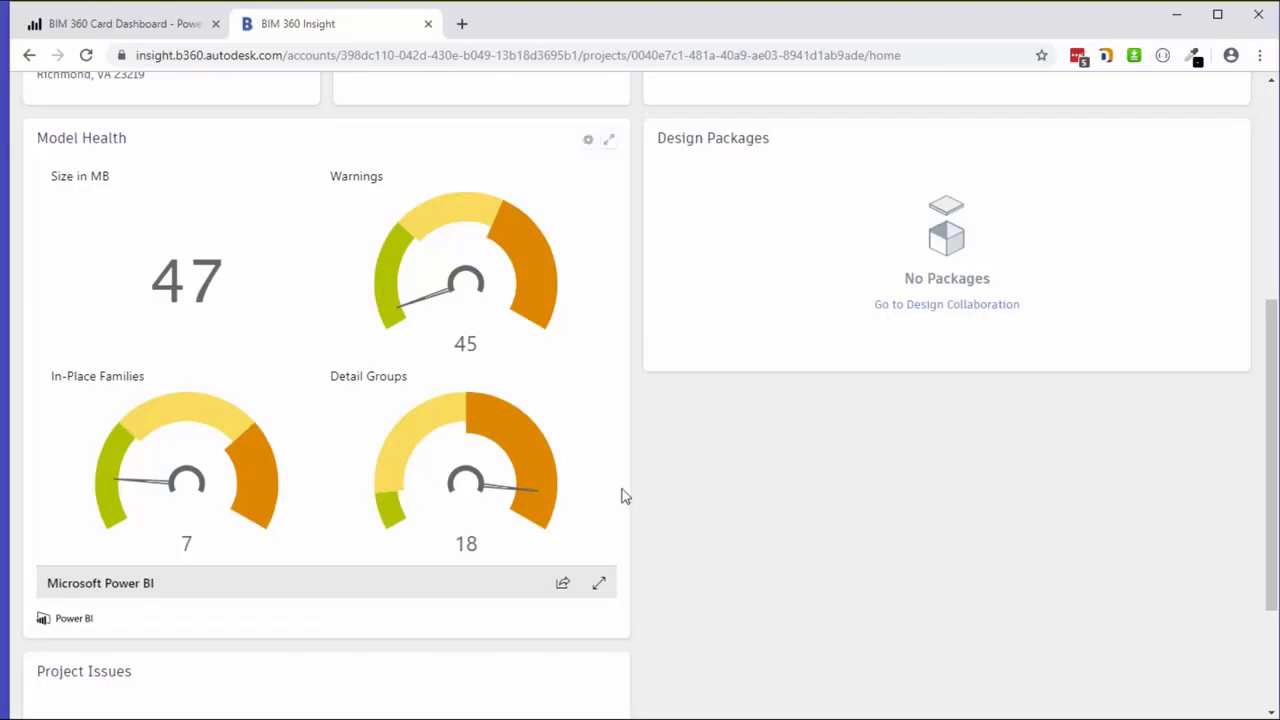
scroll(640, 495, up, 3)
scroll(643, 500, up, 2)
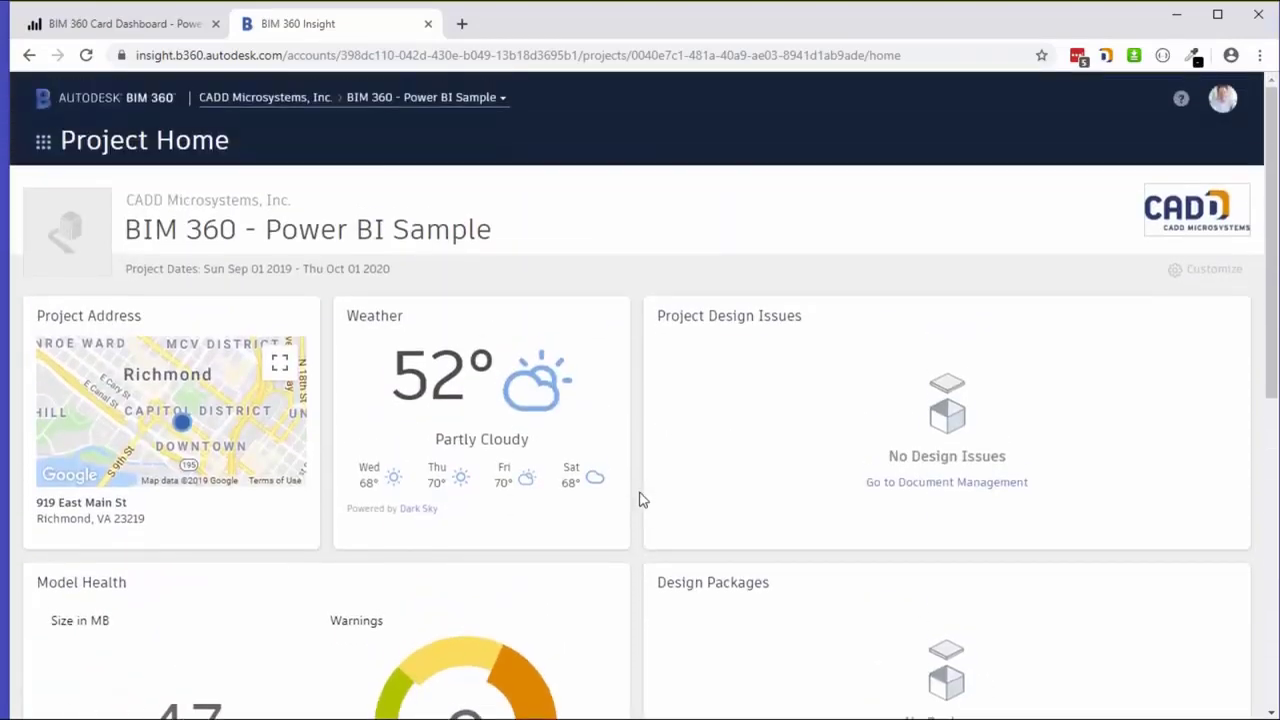
scroll(643, 500, down, 4)
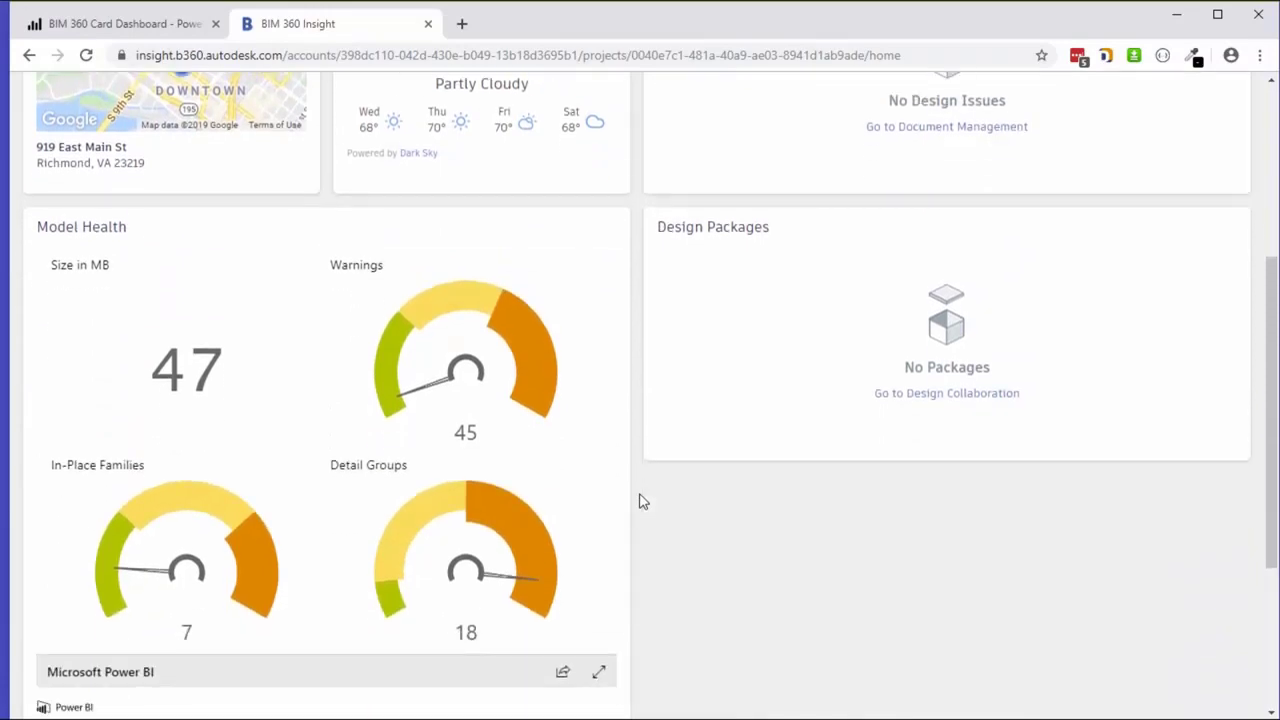
scroll(641, 496, up, 4)
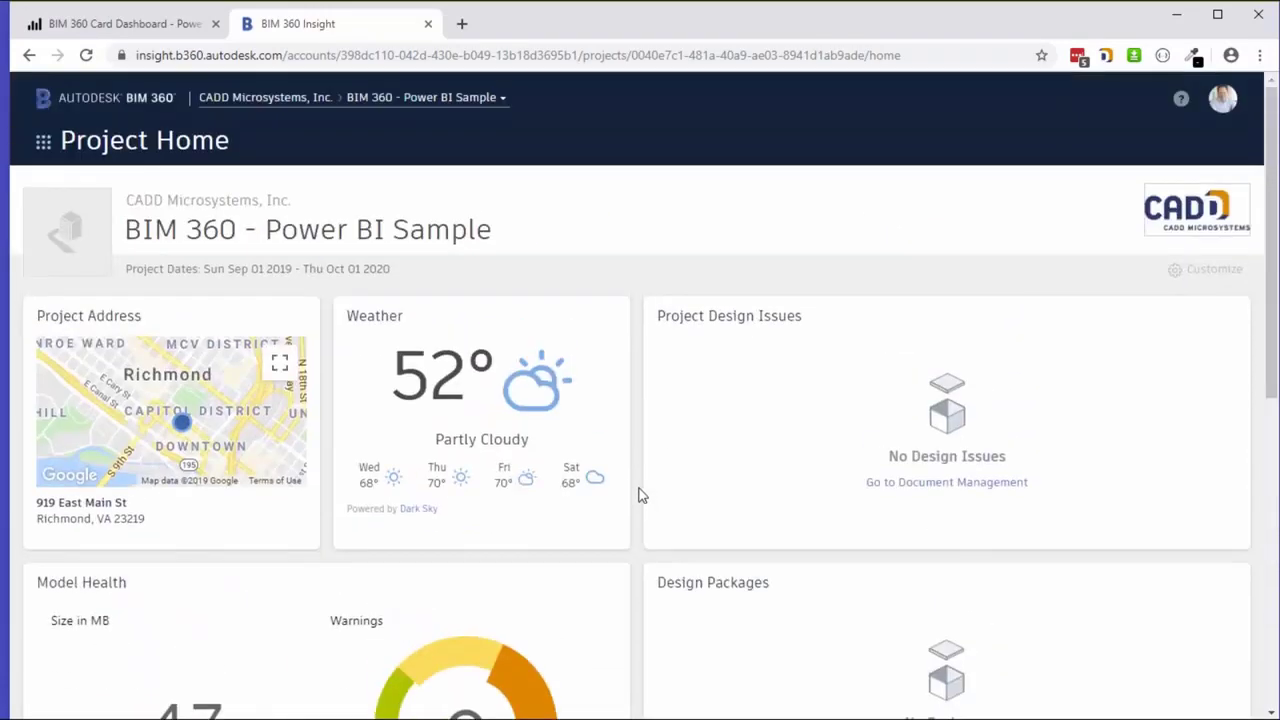
Reopen dashboard customization, locate the Power BI card in the Card Library, and close the library without adding a card
click(1227, 278)
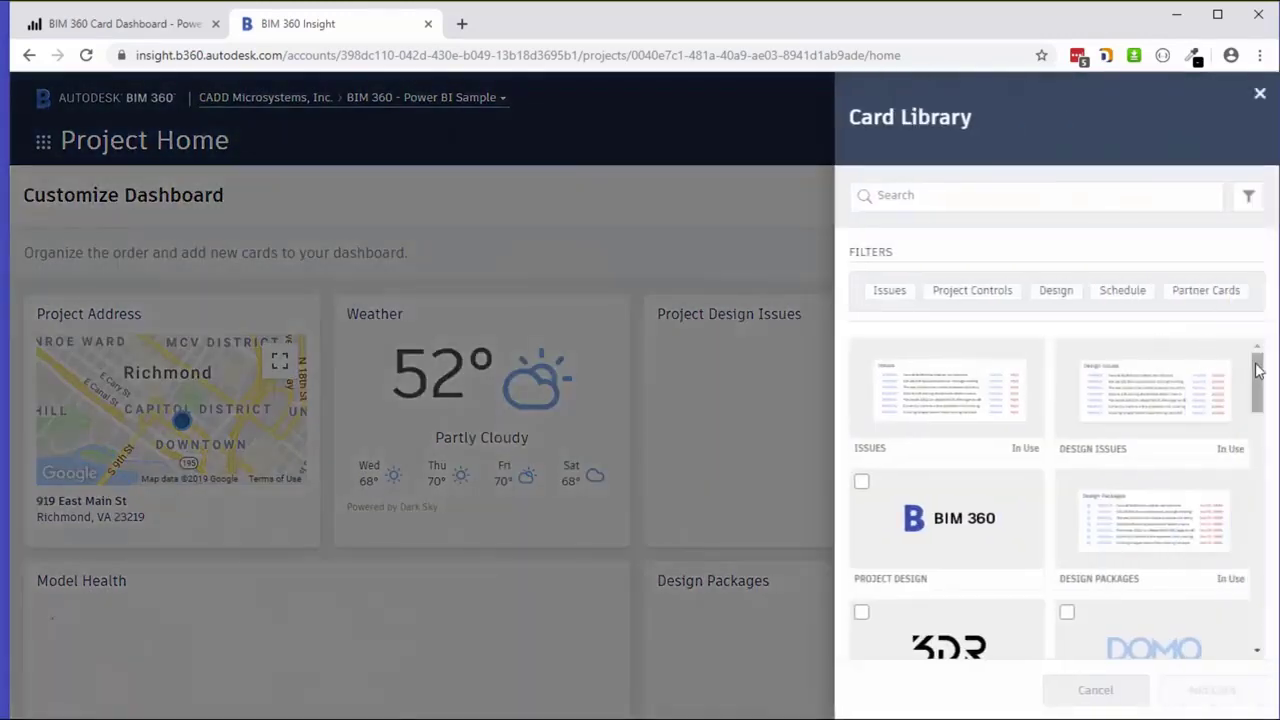
drag(1256, 368, 1243, 541)
scroll(1100, 530, down, 1)
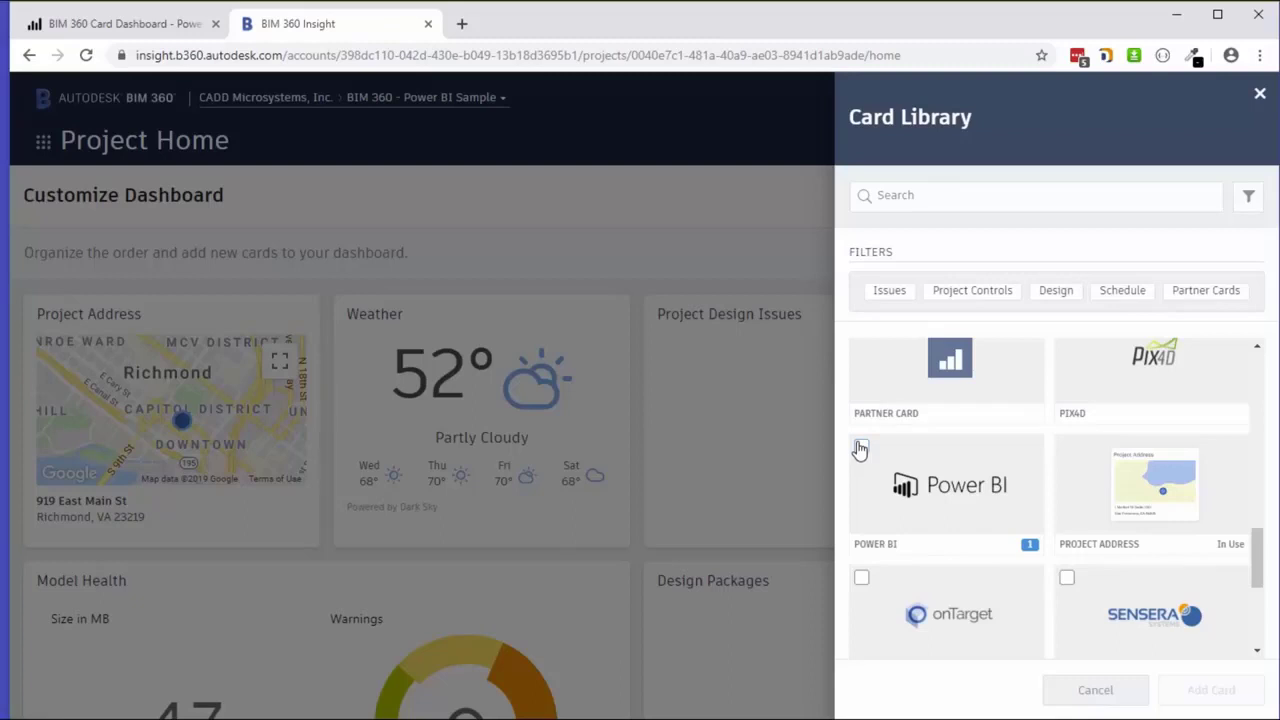
click(1261, 97)
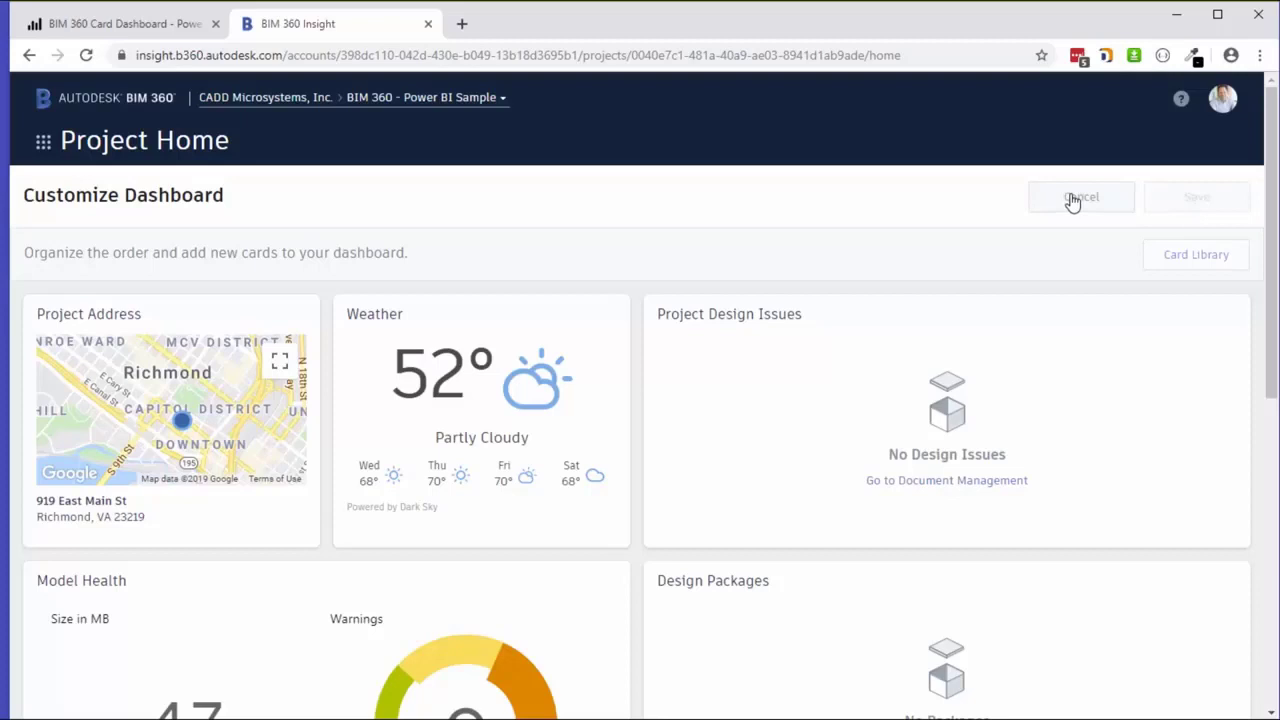
Check the Model Health card's title and Partner URL, cancel its configuration, and show its settings options again
scroll(626, 358, down, 4)
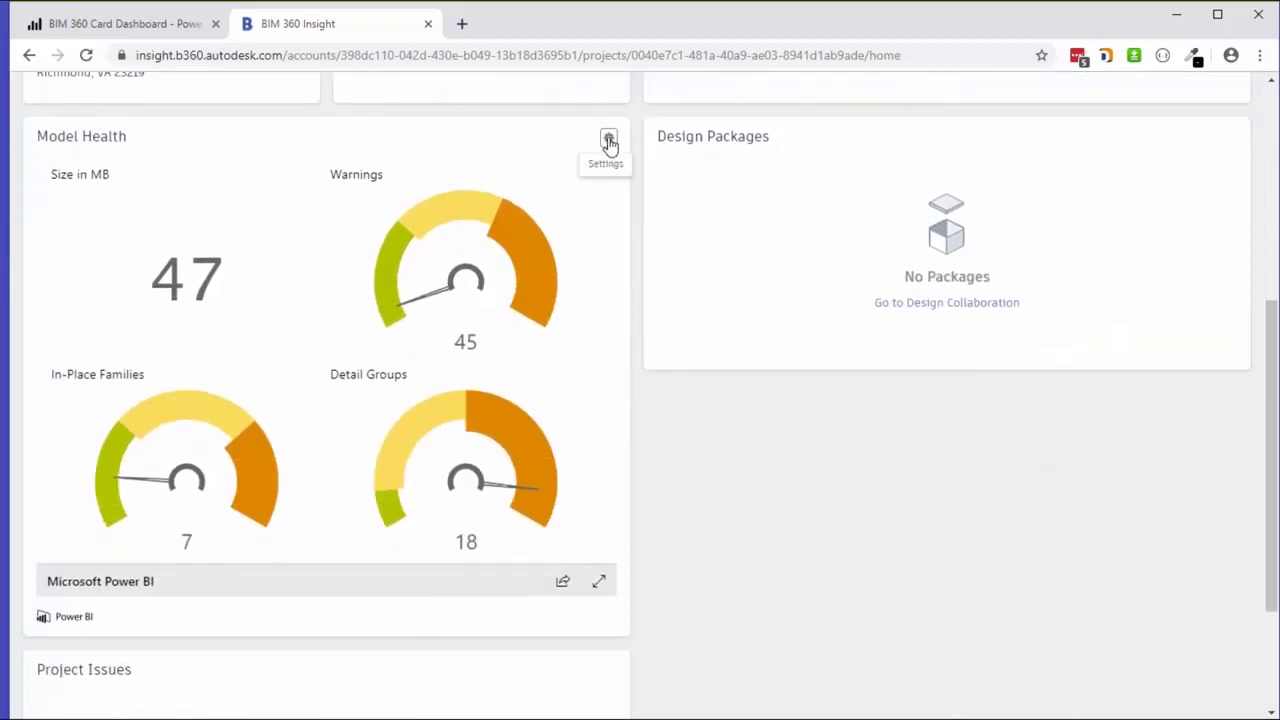
click(608, 140)
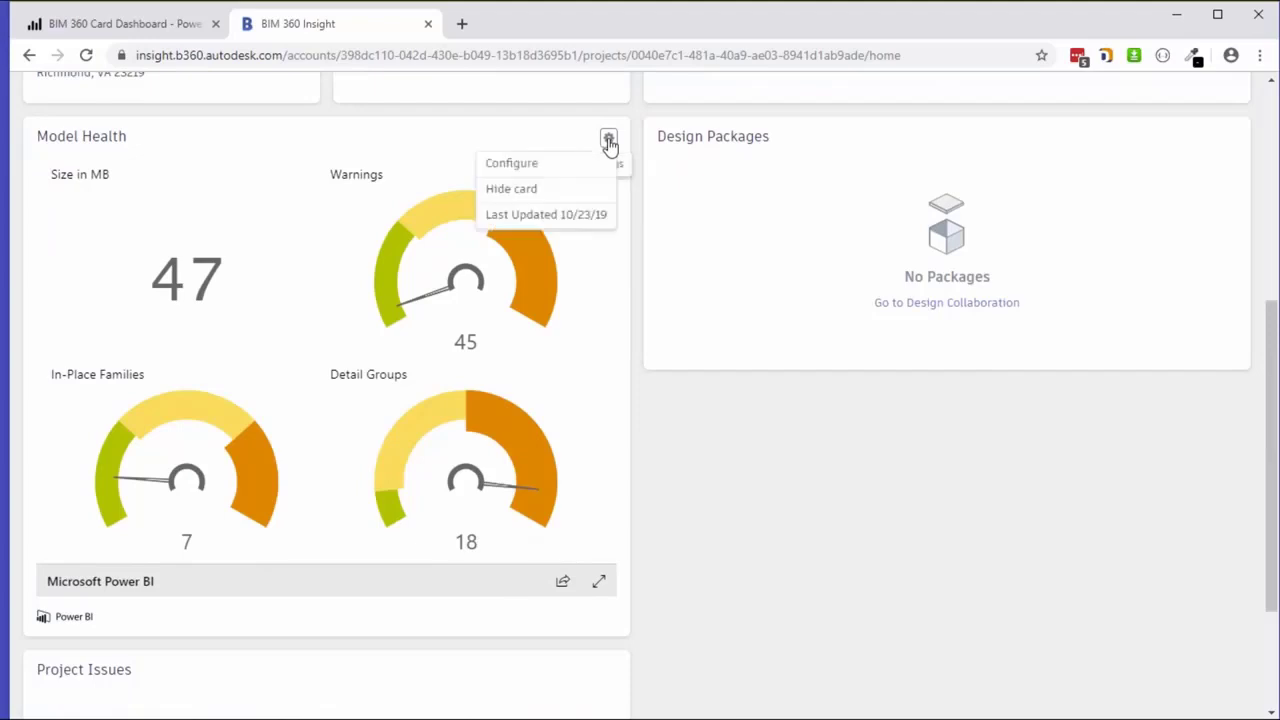
click(527, 167)
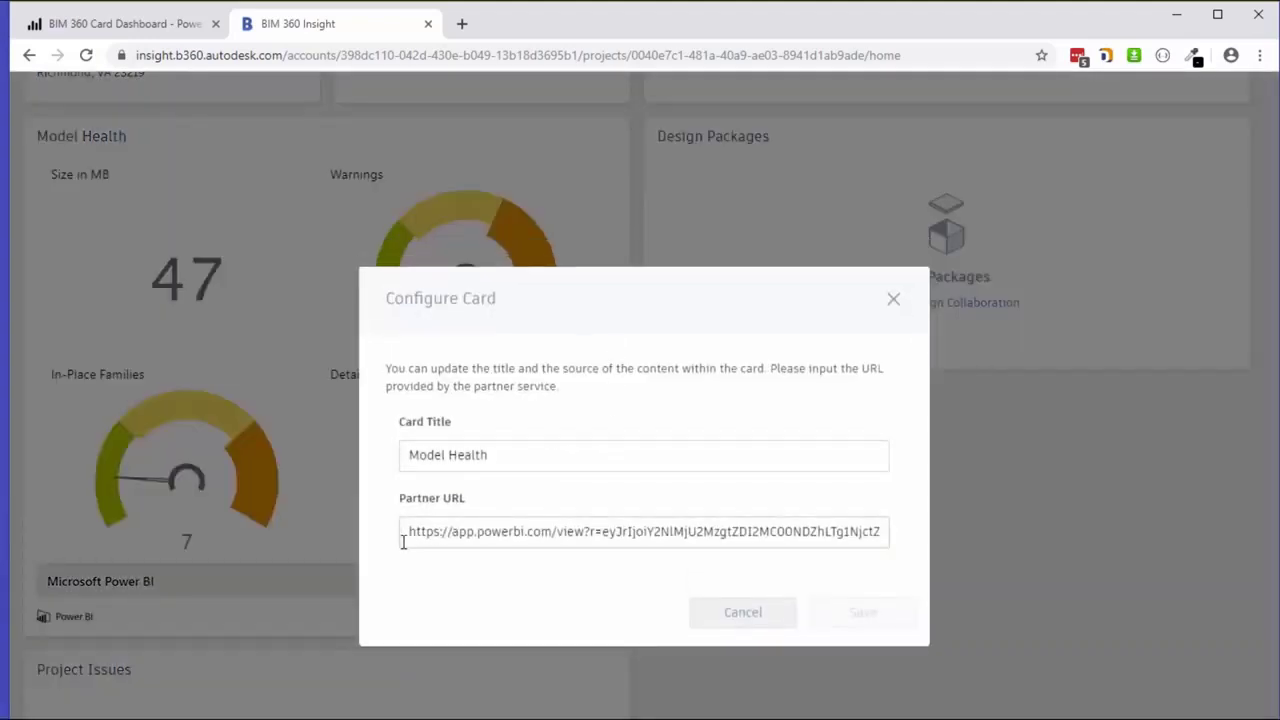
click(743, 614)
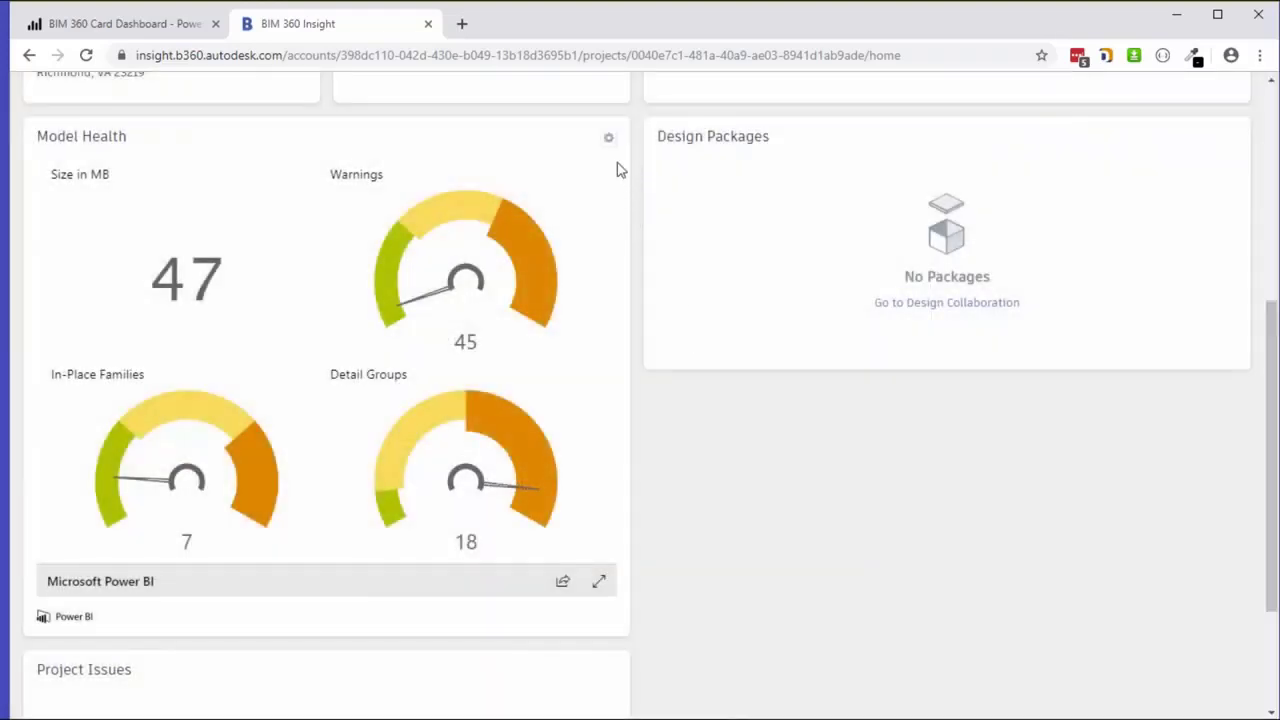
click(608, 137)
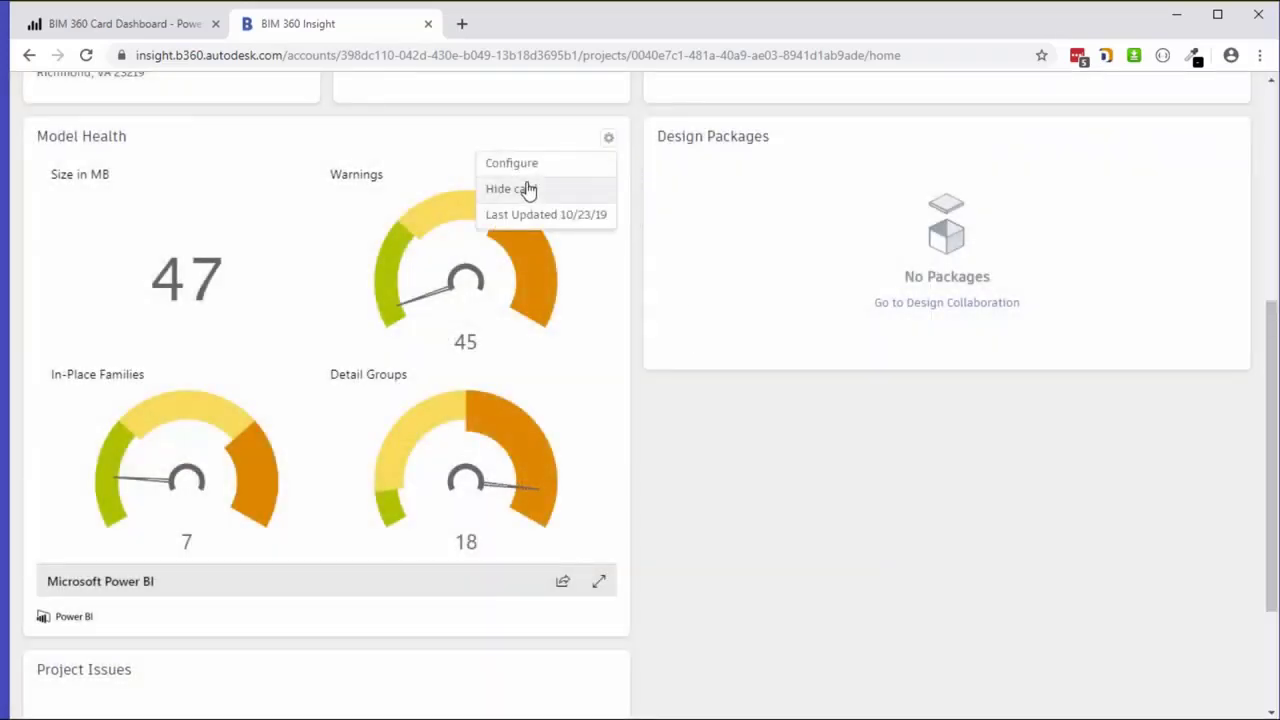